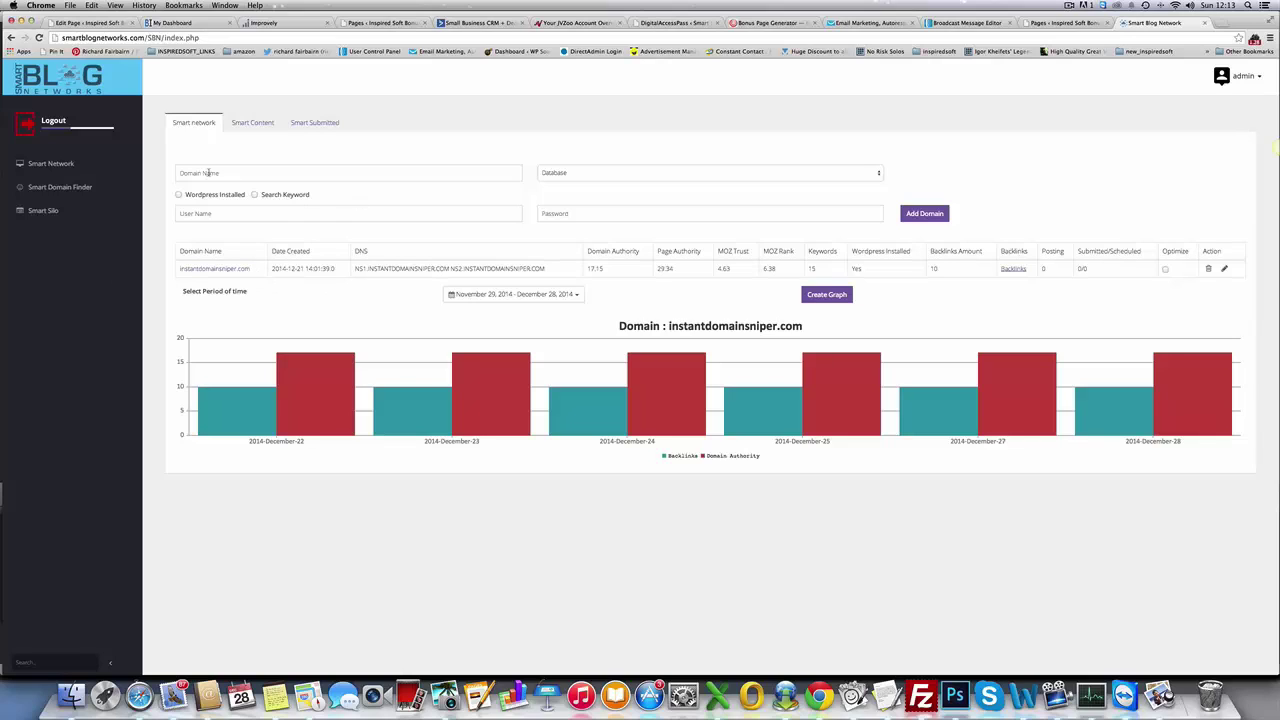
# Look through the country Database list without choosing one, then focus the WordPress user name field.
pyautogui.click(735, 172)
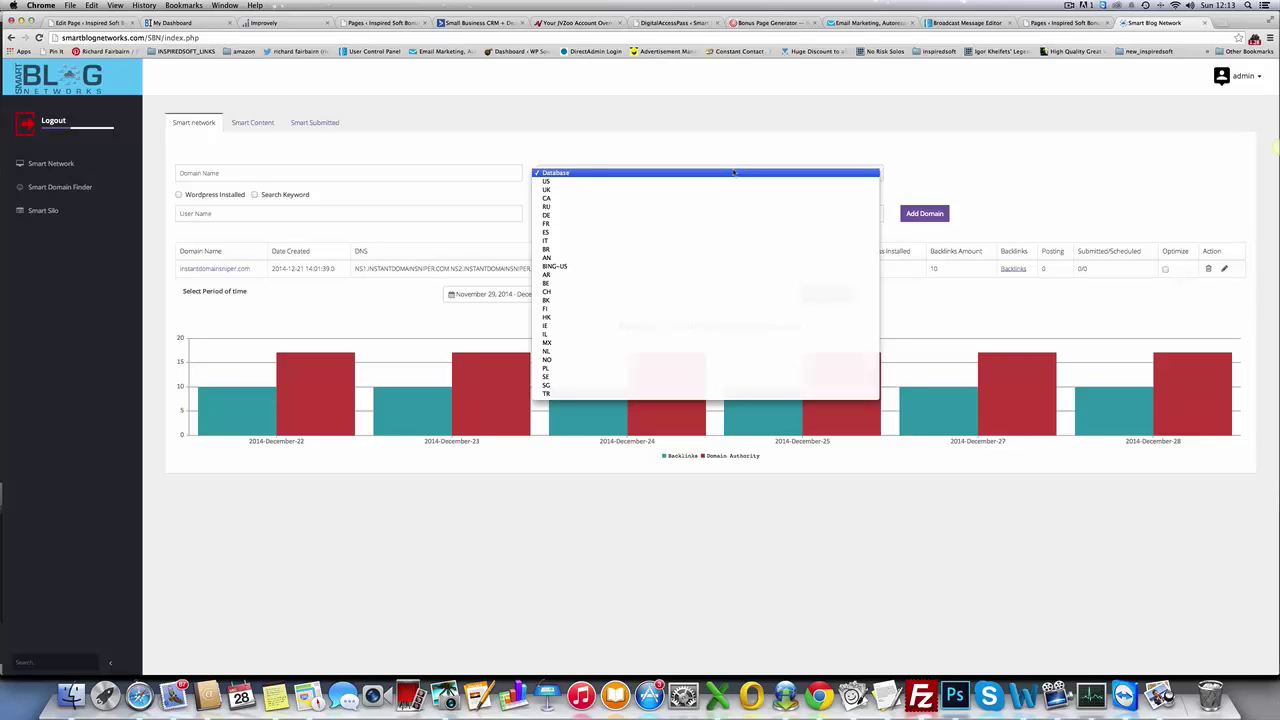
pyautogui.click(723, 172)
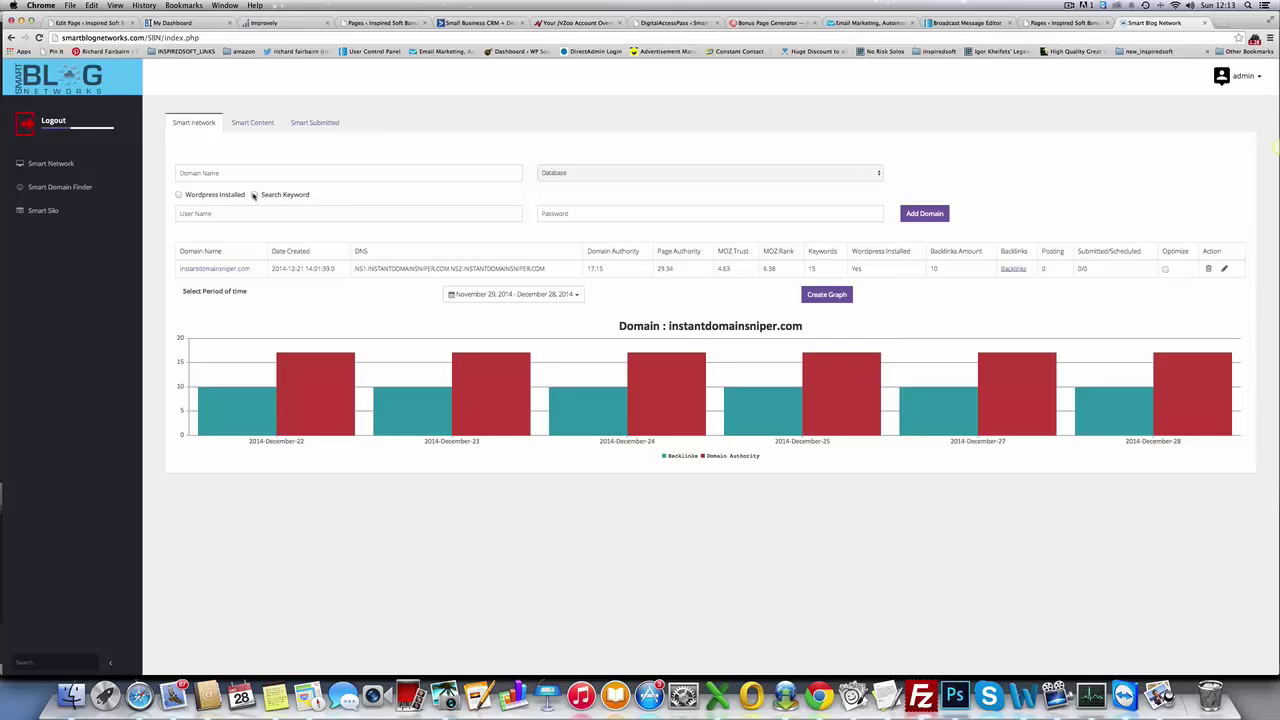
pyautogui.click(231, 214)
pyautogui.click(598, 198)
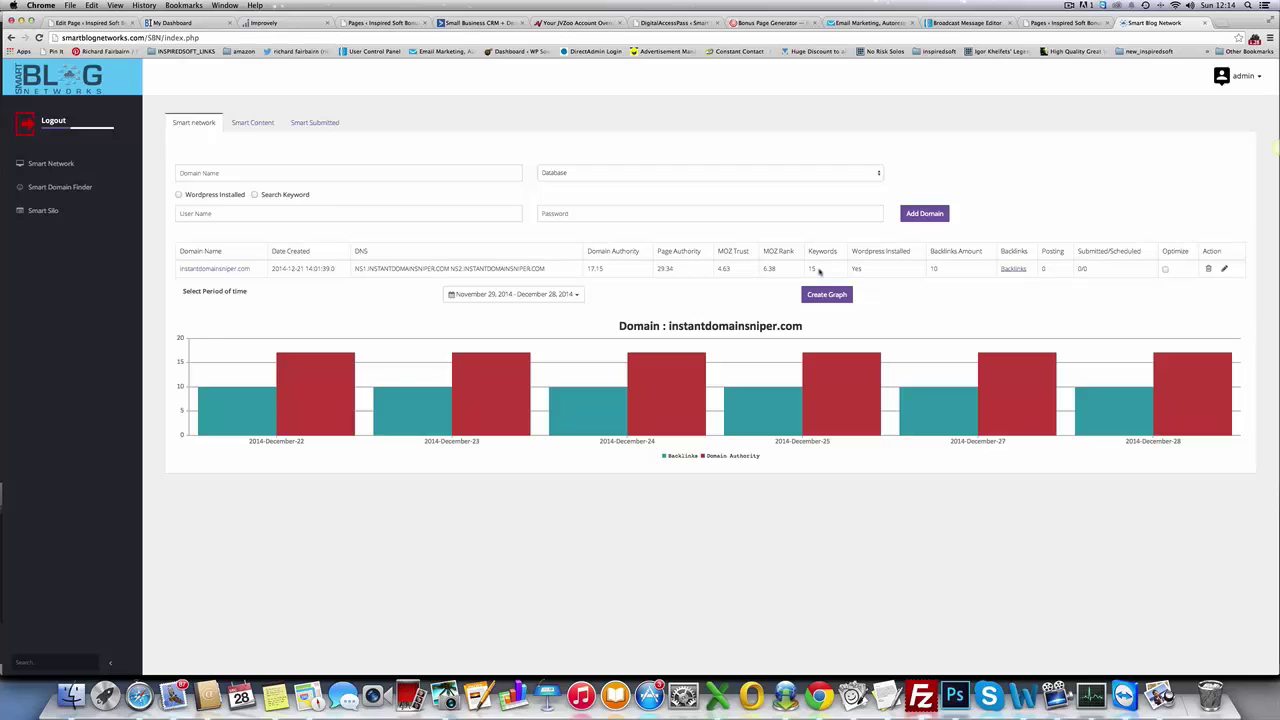
# Highlight the WordPress-installed 'Yes' value in the domain row.
pyautogui.tripleClick(858, 268)
pyautogui.doubleClick(857, 268)
pyautogui.click(884, 276)
# Review and close the backlink source URL list, then highlight the Posting and Submitted/Scheduled headings.
pyautogui.click(1016, 271)
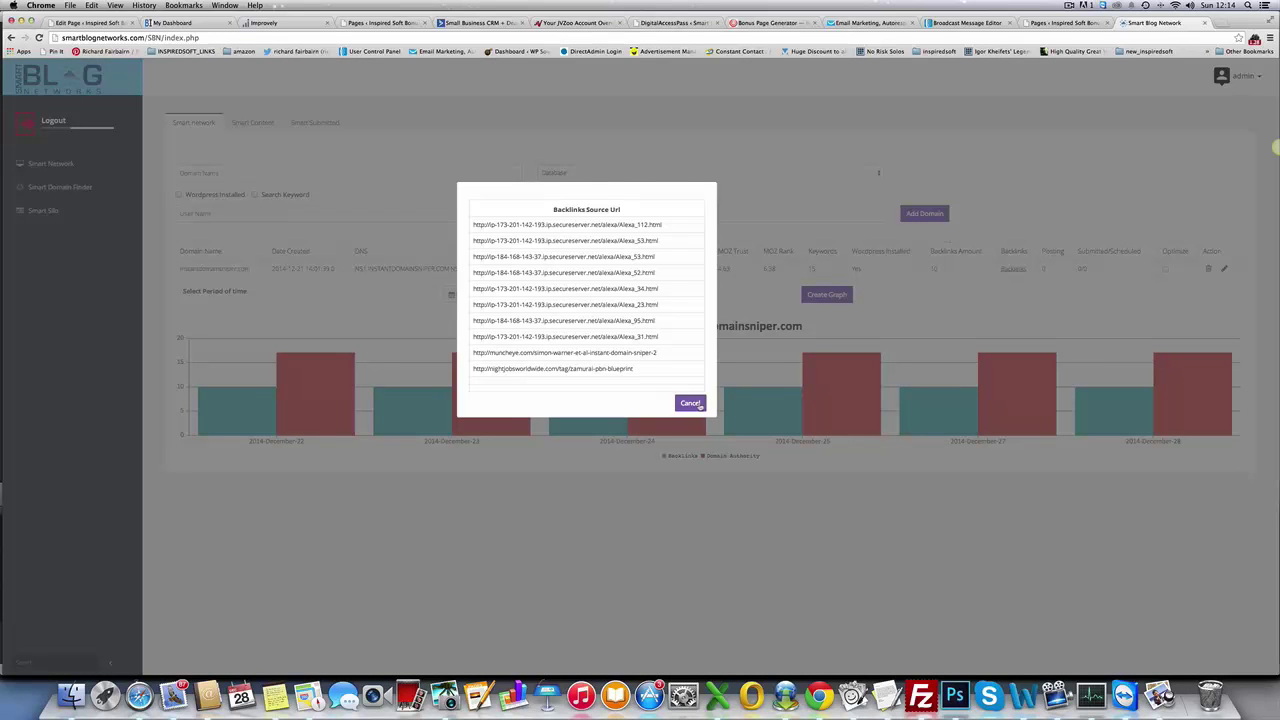
pyautogui.click(690, 403)
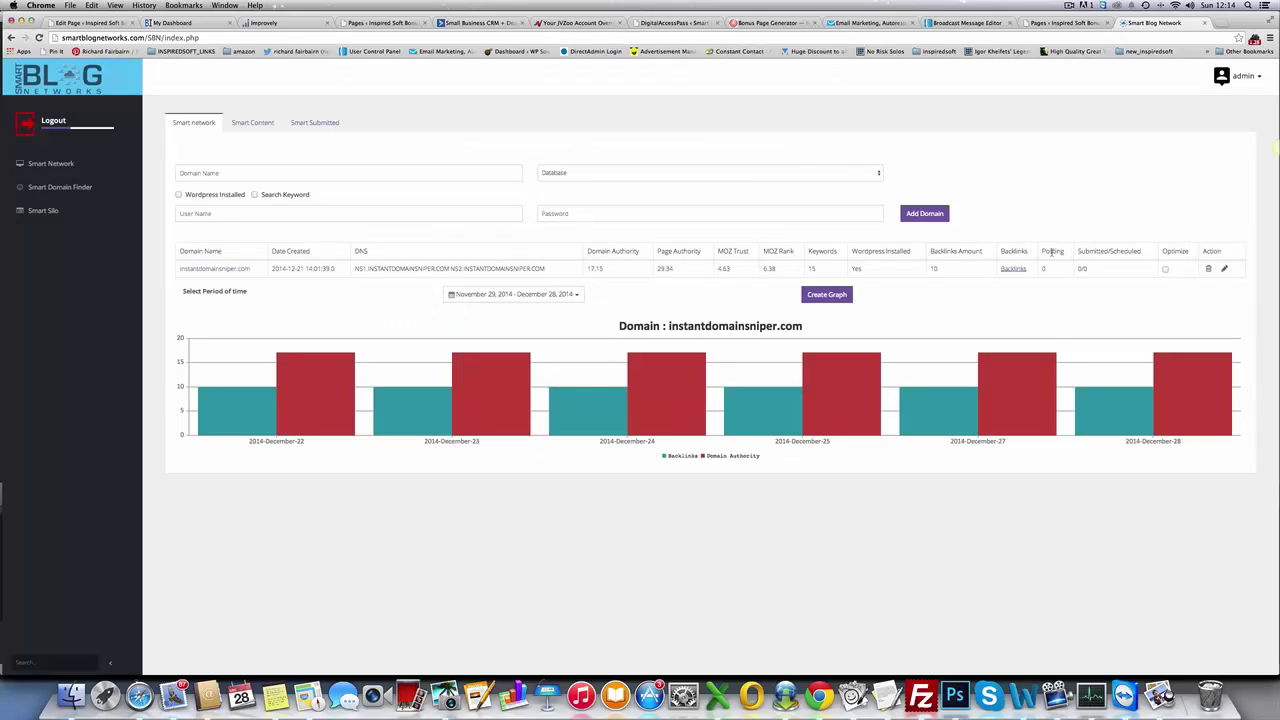
pyautogui.doubleClick(1048, 252)
pyautogui.moveTo(1076, 251); pyautogui.dragTo(1142, 252)
# Limit the graph period to This Month (December 1 – December 31, 2014).
pyautogui.click(1170, 287)
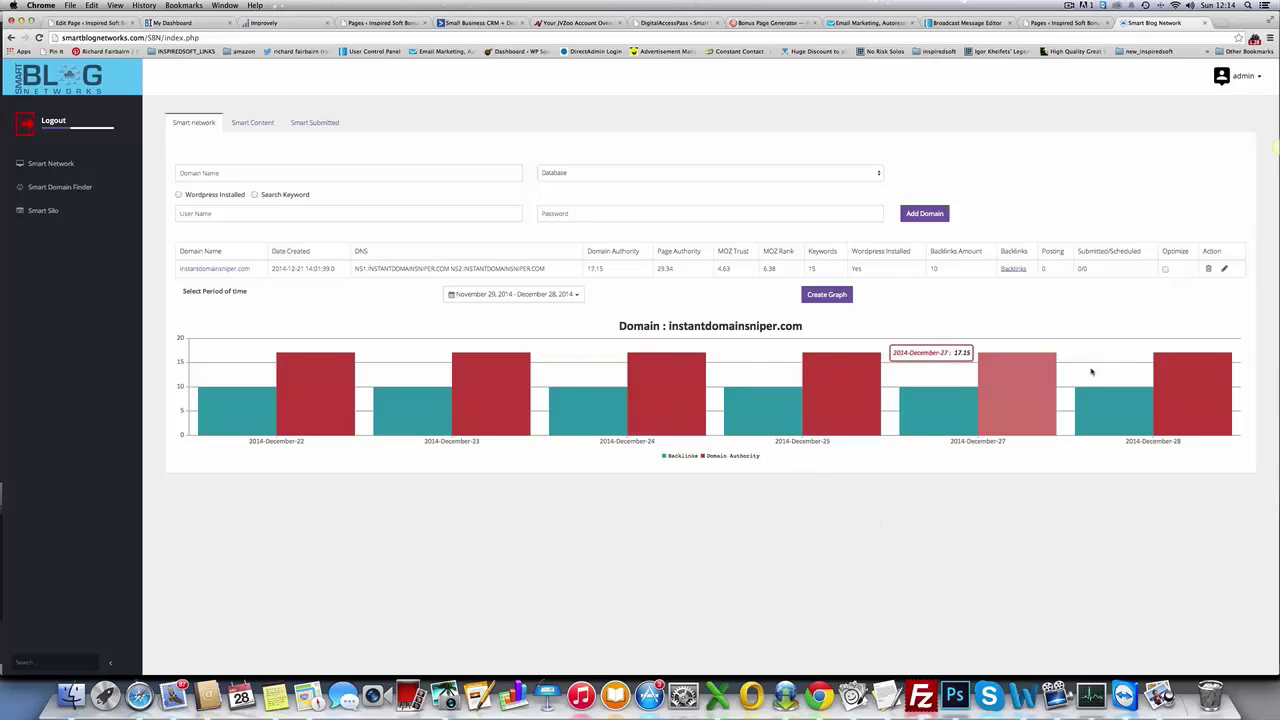
pyautogui.click(529, 297)
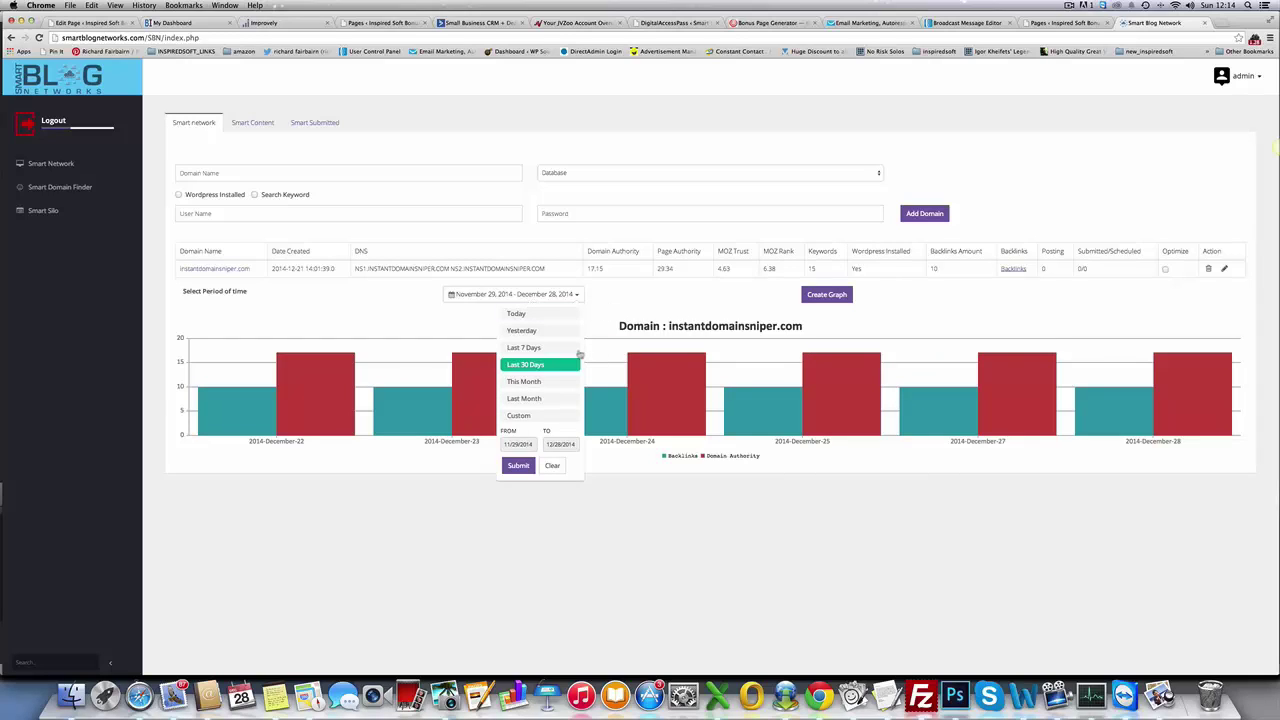
pyautogui.click(538, 385)
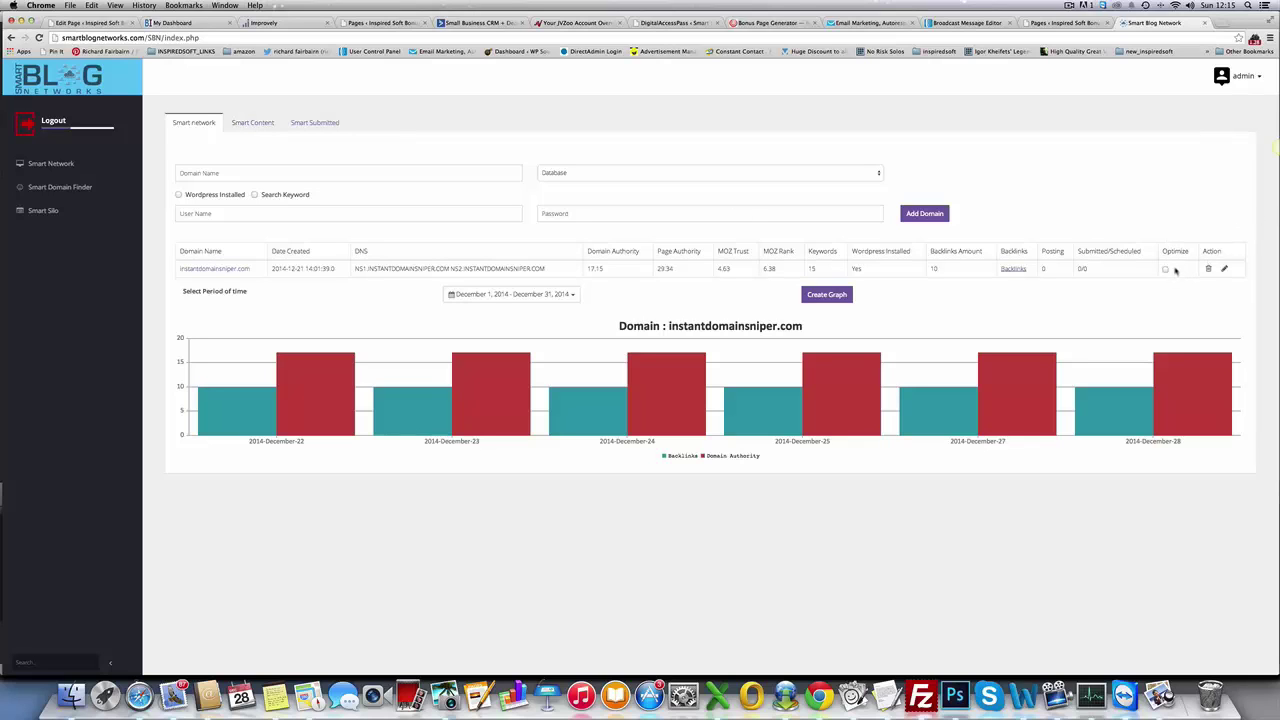
# Mark instantdomainsniper.com for optimizing and highlight the Keywords heading.
pyautogui.click(1165, 270)
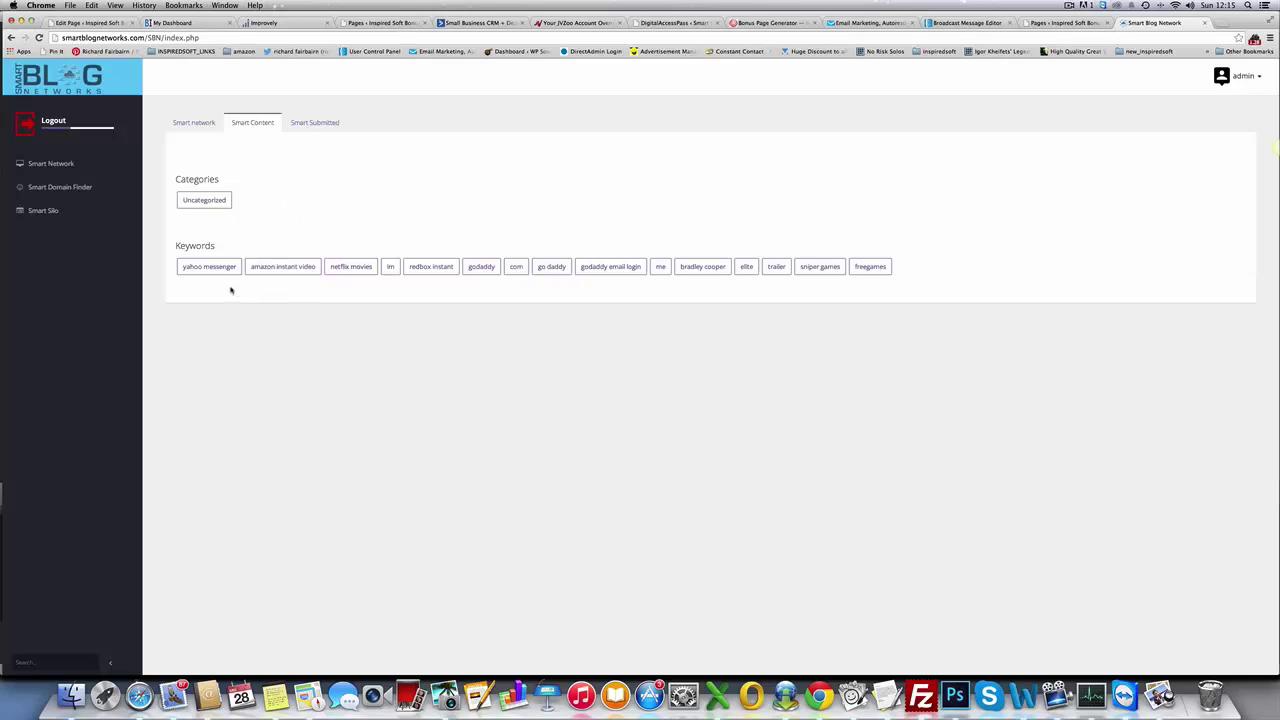
pyautogui.moveTo(177, 245); pyautogui.dragTo(236, 244)
pyautogui.click(425, 346)
# Spin the WordPress article for 'godaddy email login' and use it for posting.
pyautogui.click(611, 267)
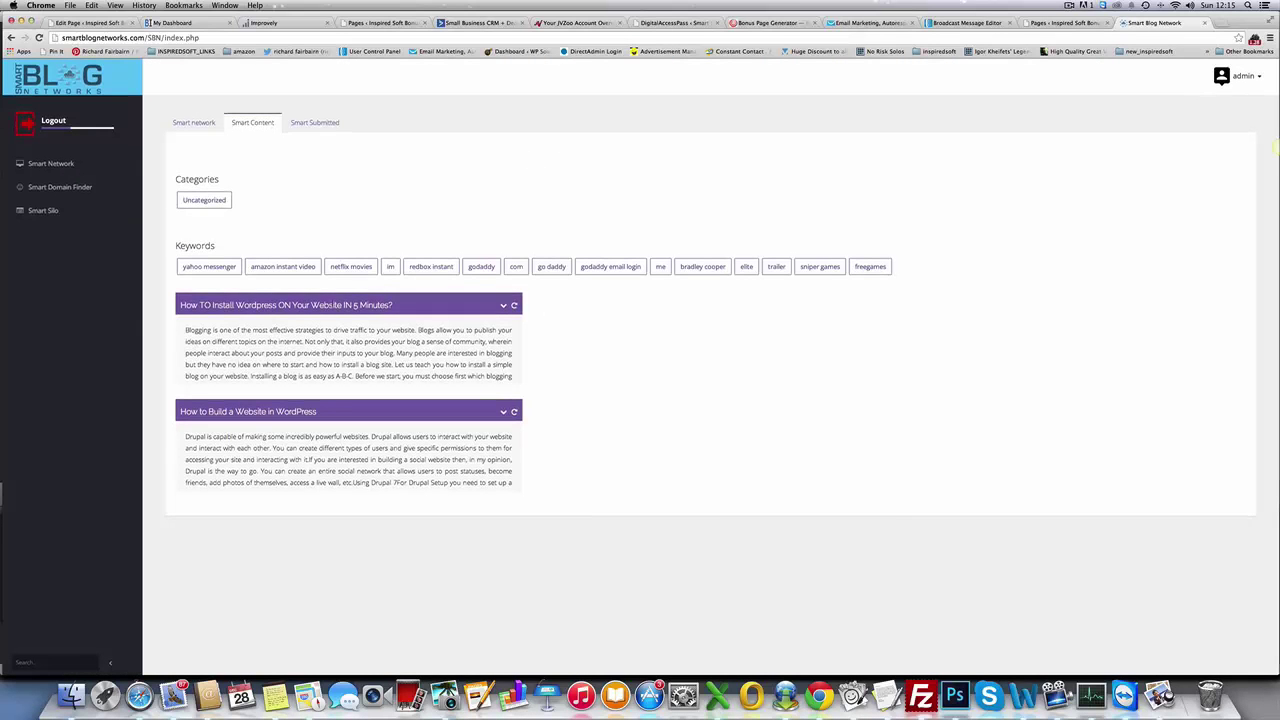
pyautogui.click(514, 412)
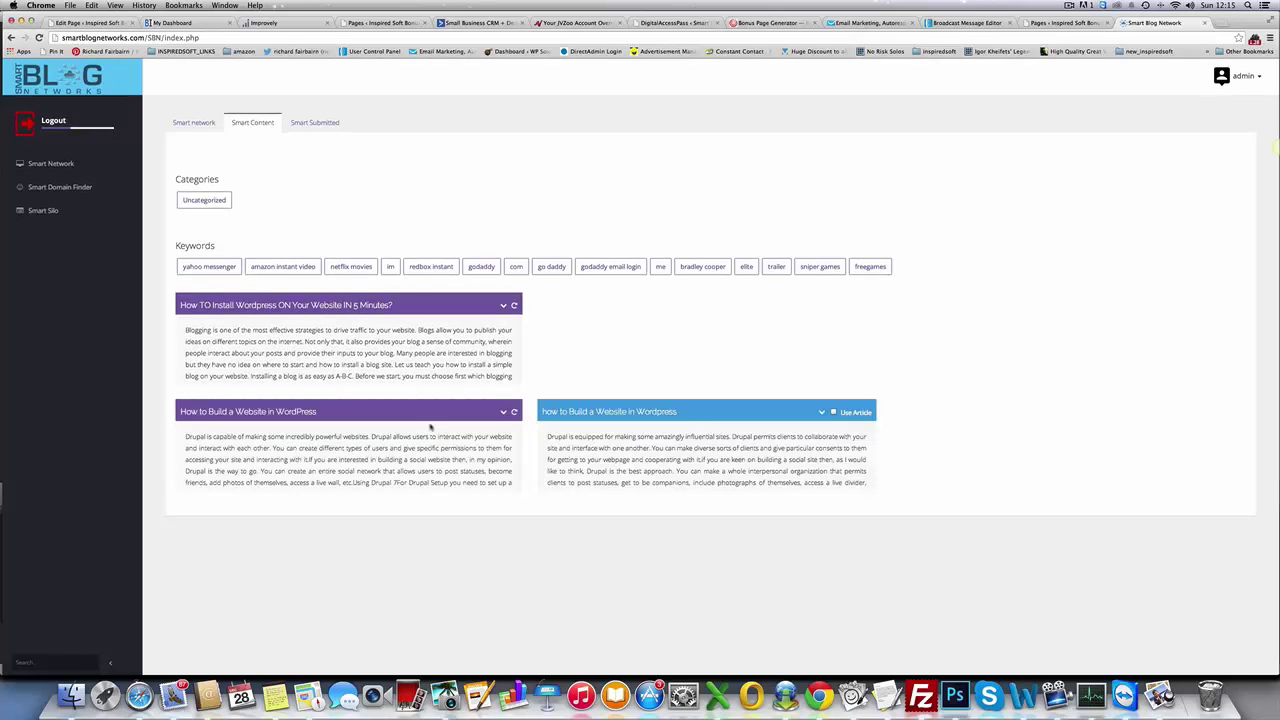
pyautogui.click(833, 412)
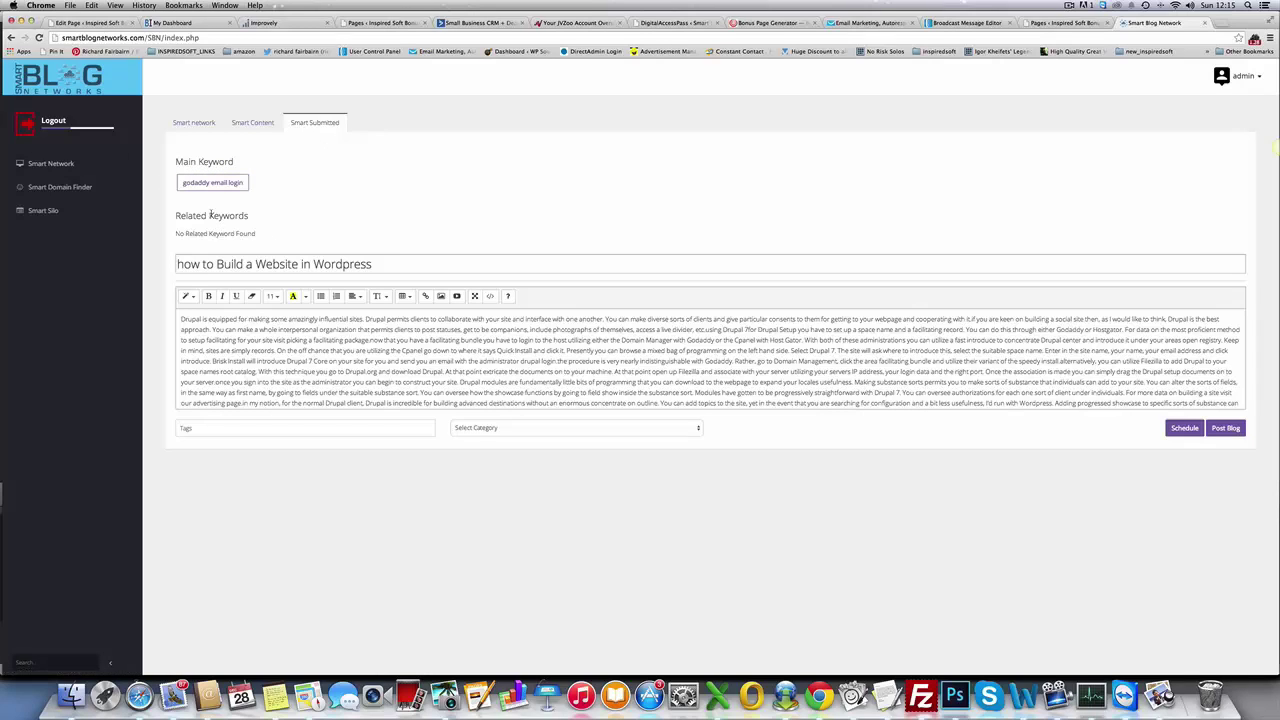
# Highlight the no-related-keywords note, then file the article under the Uncategorized category.
pyautogui.tripleClick(287, 228)
pyautogui.click(575, 372)
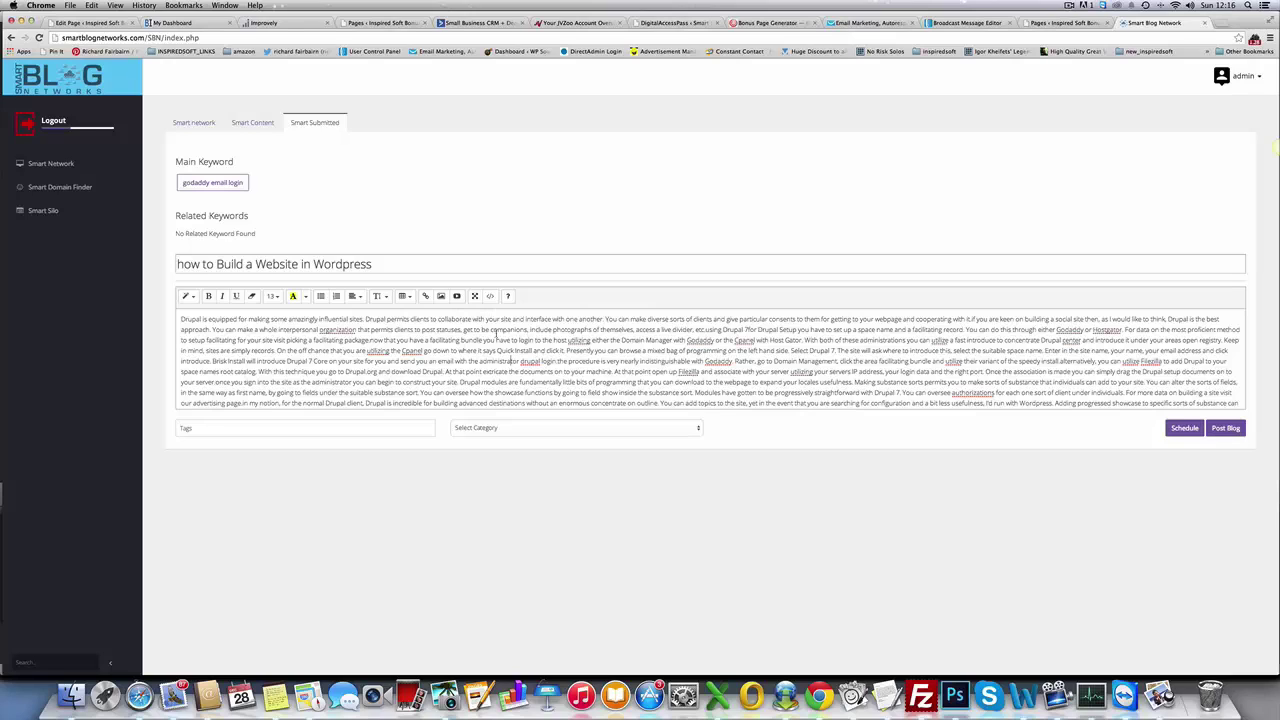
pyautogui.click(684, 429)
pyautogui.click(481, 437)
# Spin the coupon article for the 'godaddy' keyword and use it for posting.
pyautogui.click(246, 127)
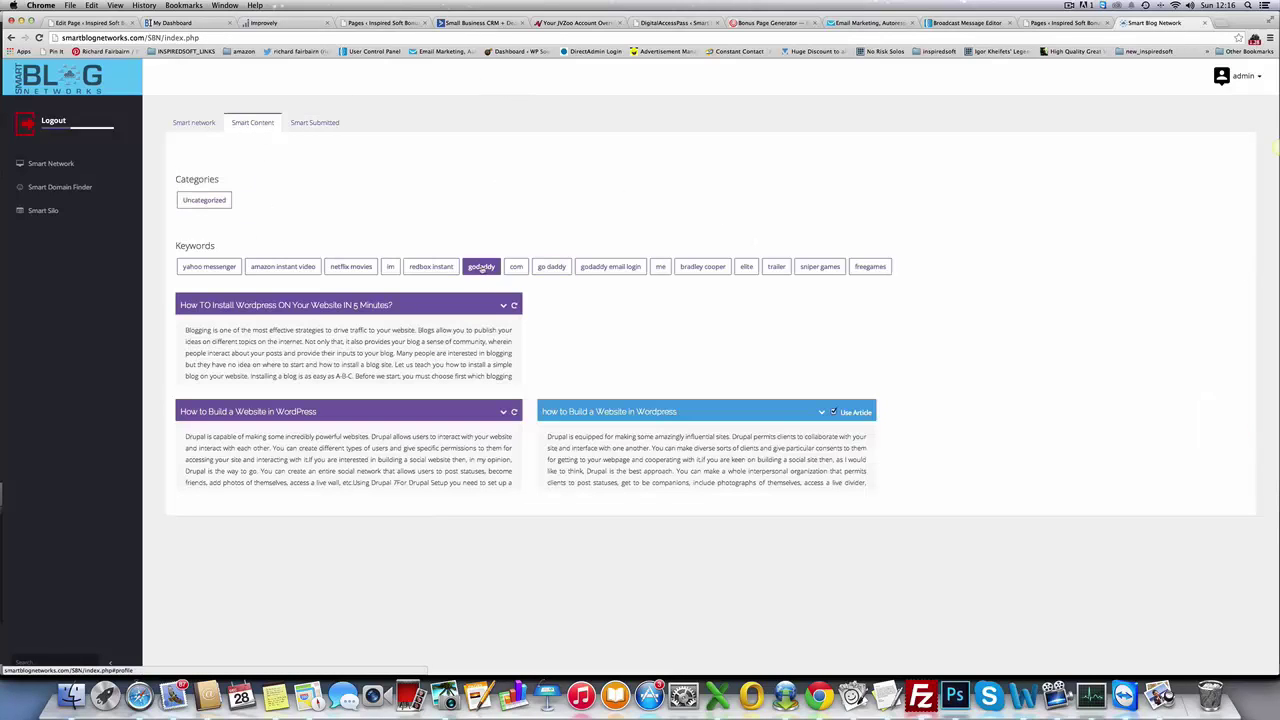
pyautogui.click(490, 270)
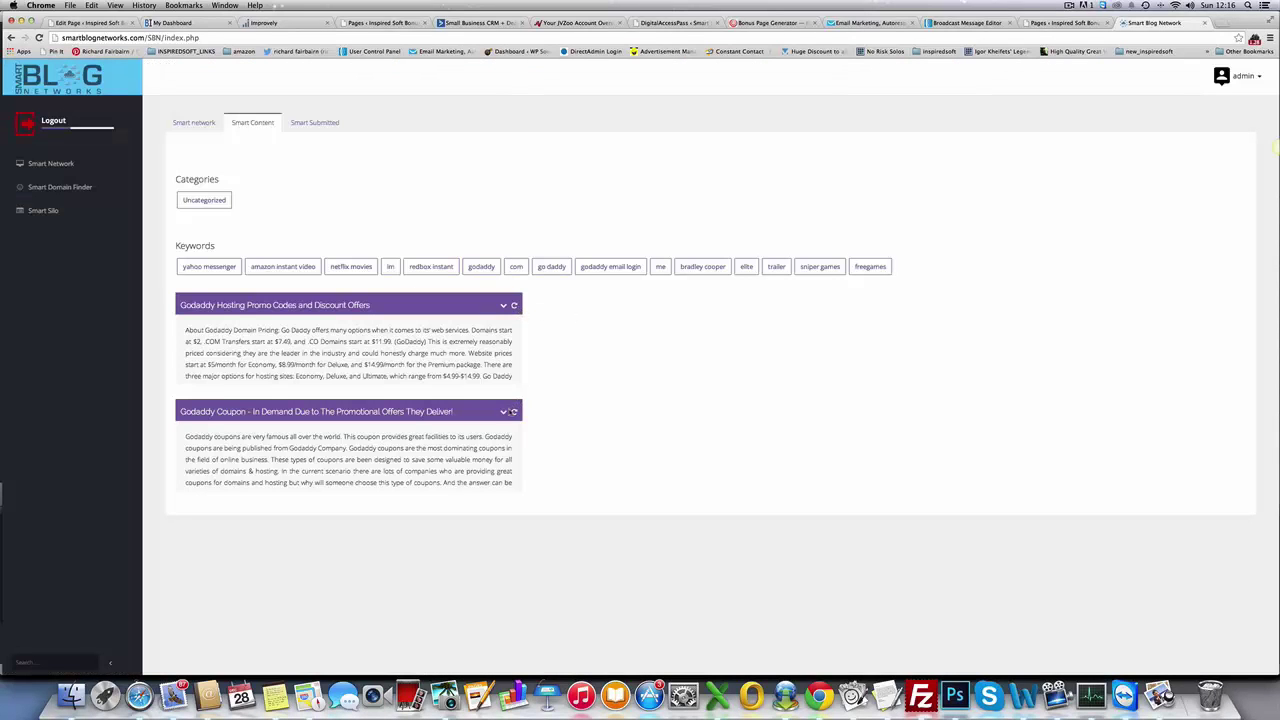
pyautogui.click(513, 412)
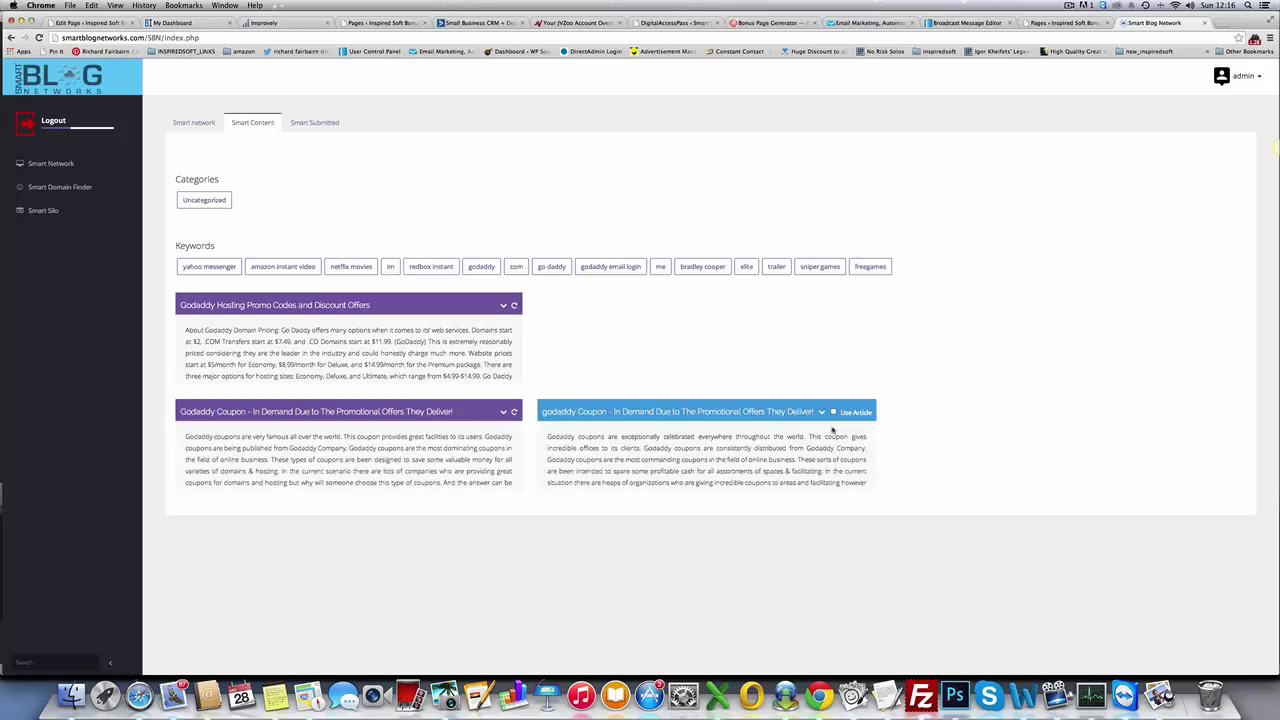
pyautogui.click(832, 412)
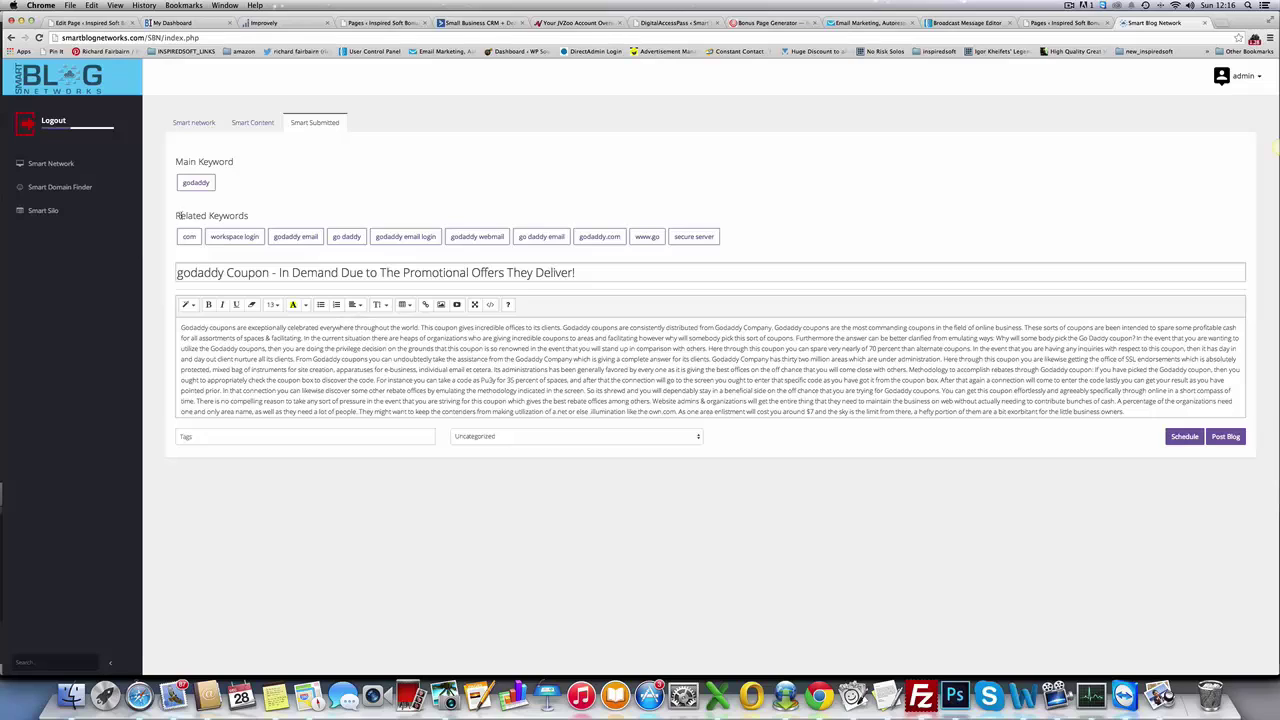
# Select 'godaddy email' from the Related Keywords list.
pyautogui.moveTo(178, 215); pyautogui.dragTo(346, 203)
pyautogui.click(346, 203)
pyautogui.click(295, 237)
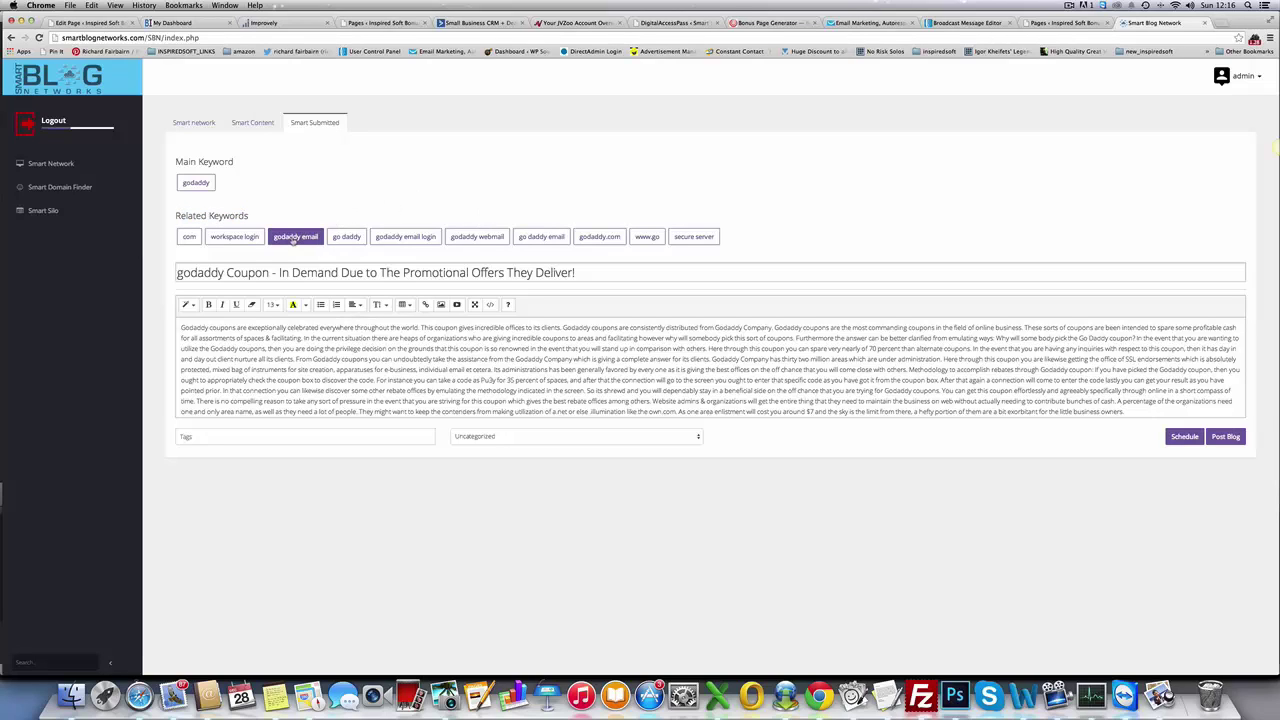
# Add 'godaddy email' (450000 searches) to the article tags.
pyautogui.click(294, 237)
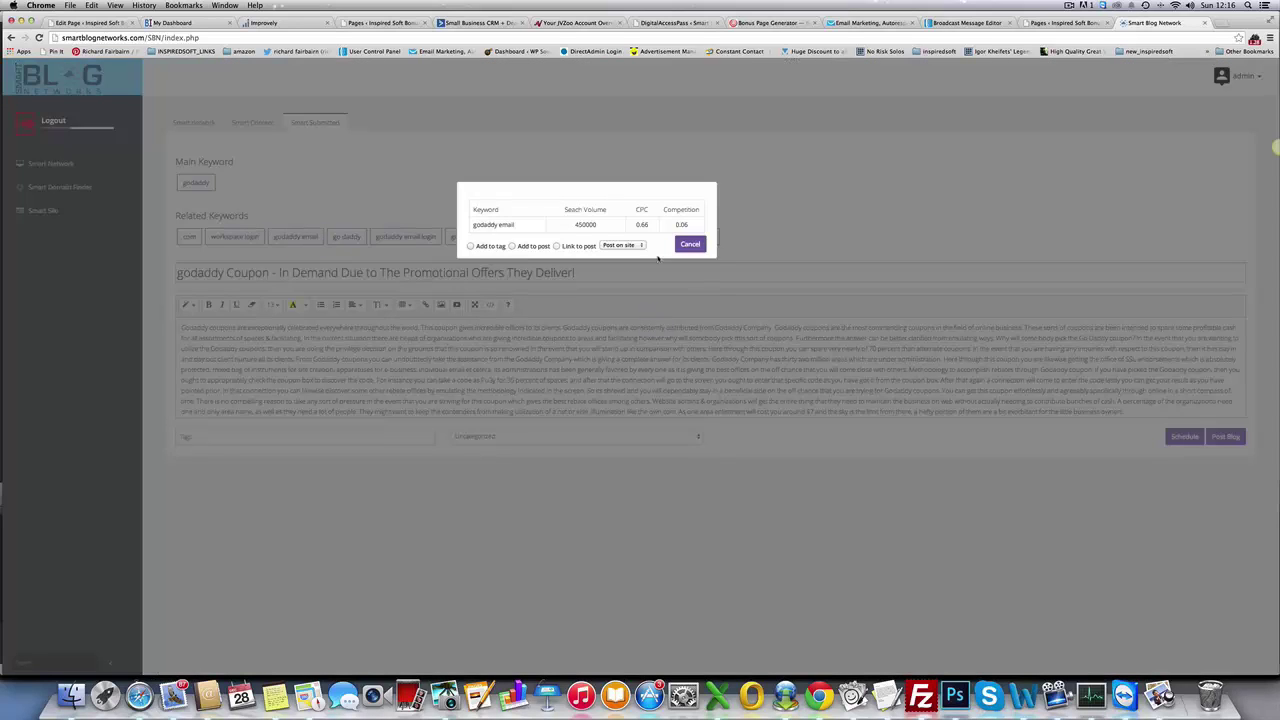
pyautogui.doubleClick(598, 225)
pyautogui.click(471, 246)
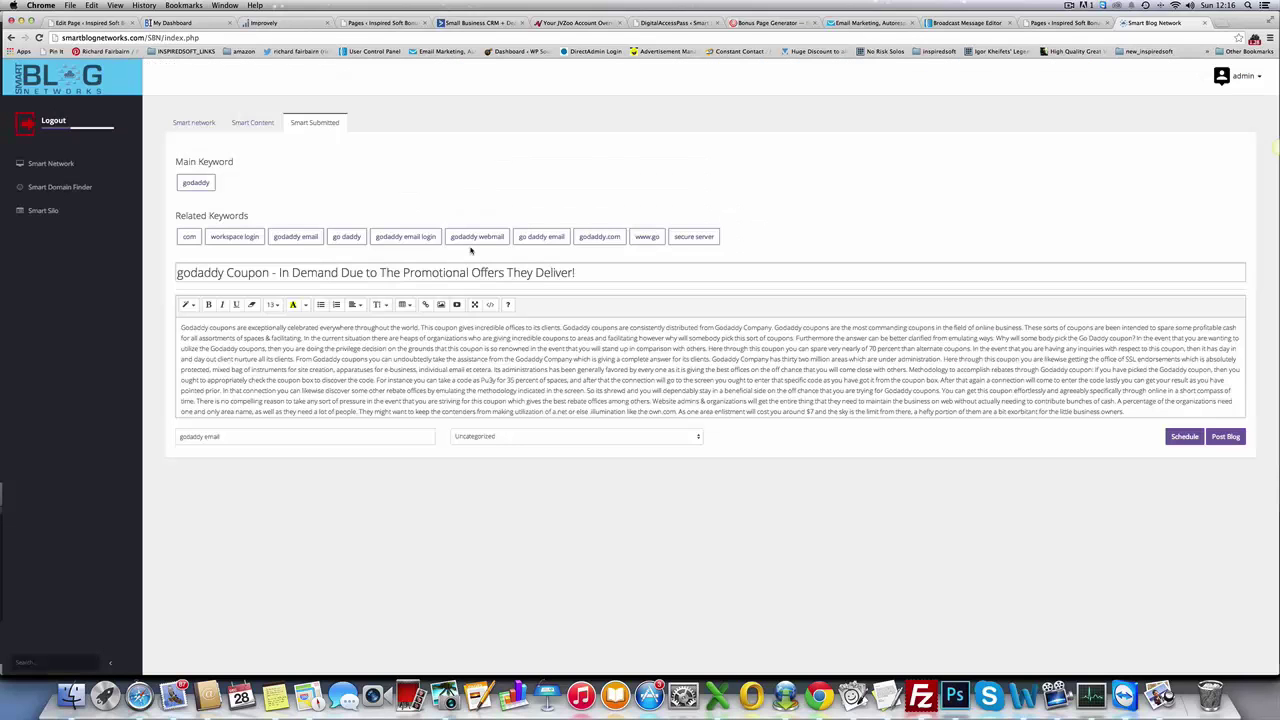
pyautogui.moveTo(240, 437); pyautogui.dragTo(147, 446)
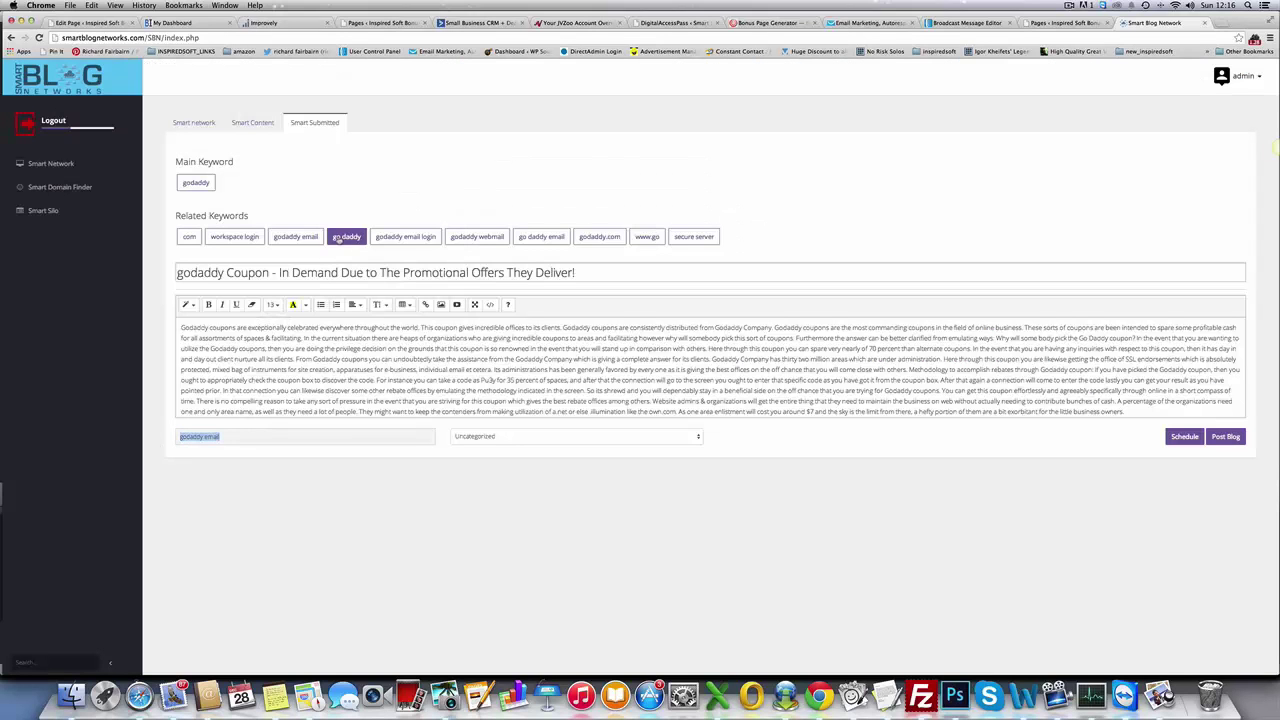
# Reopen the godaddy email stats, check the Post on site options, and cancel without changes.
pyautogui.click(305, 240)
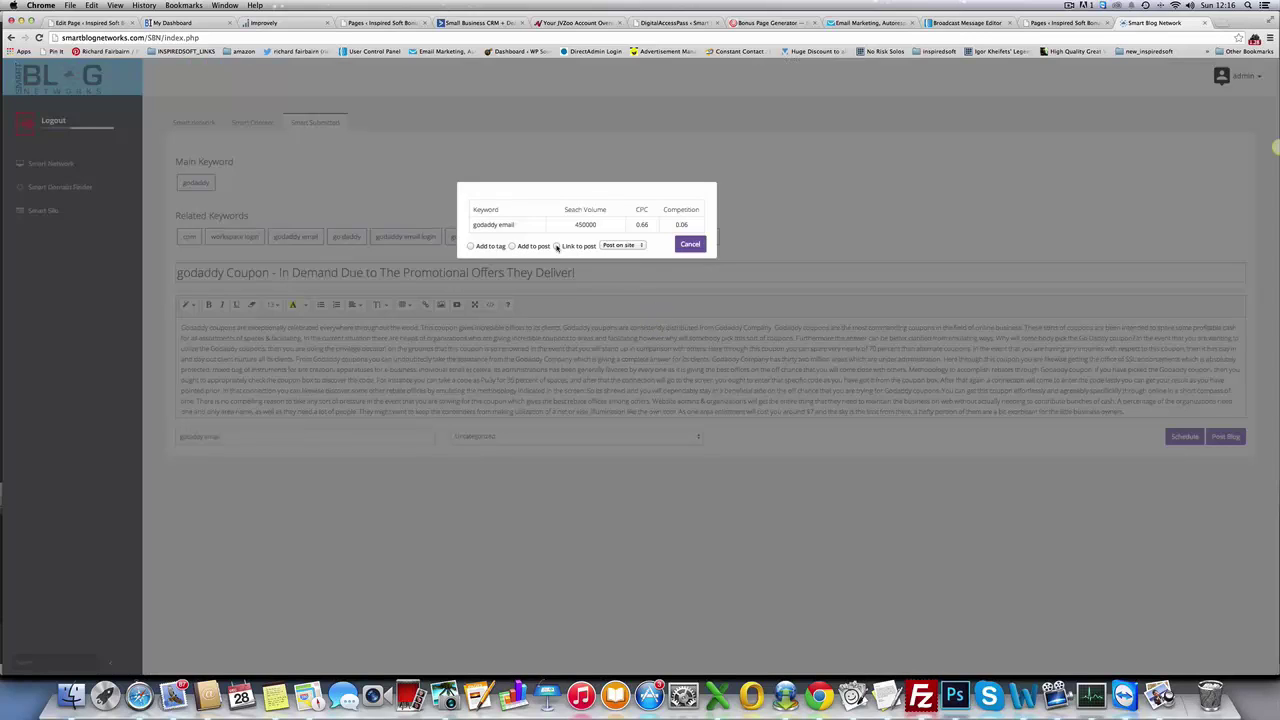
pyautogui.click(606, 246)
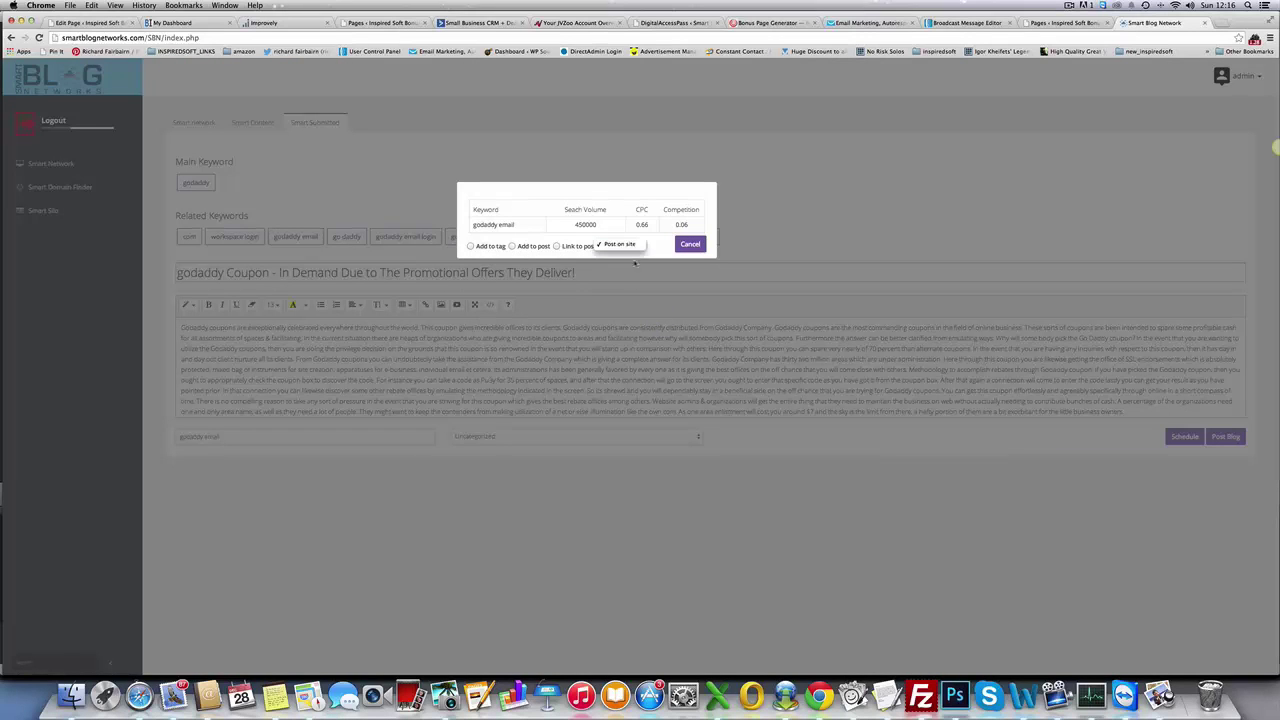
pyautogui.click(606, 246)
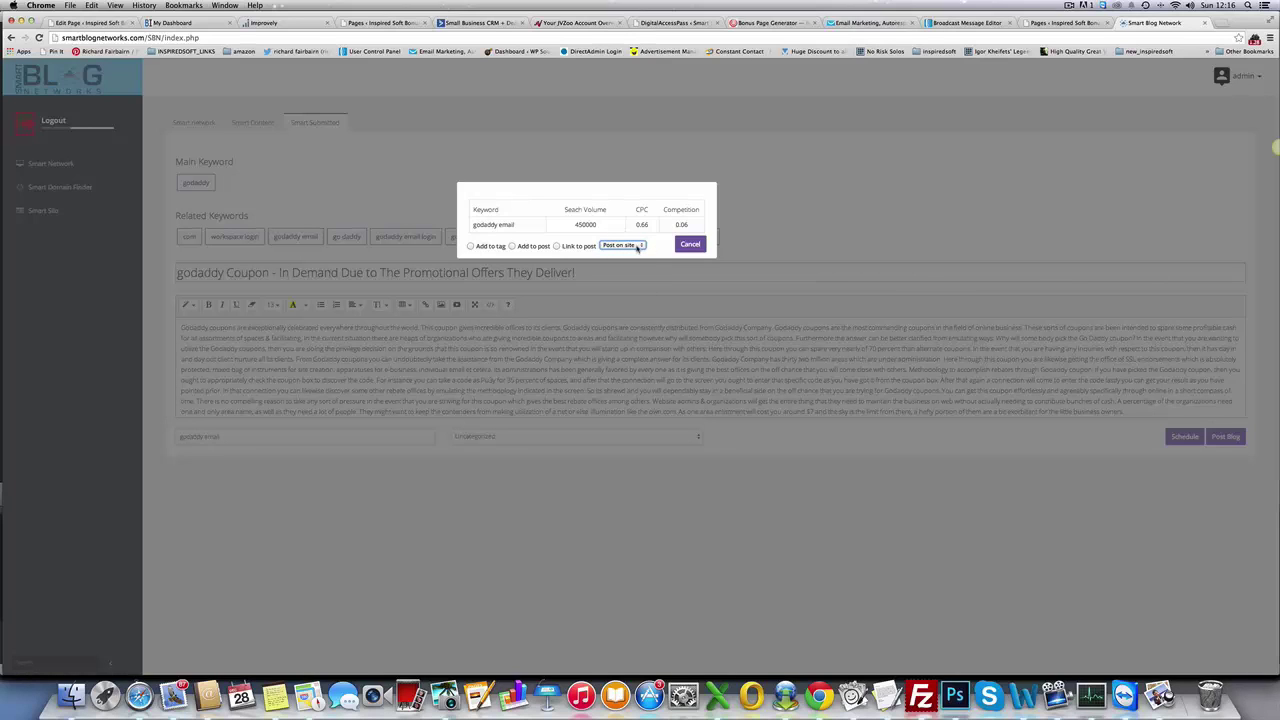
pyautogui.click(691, 250)
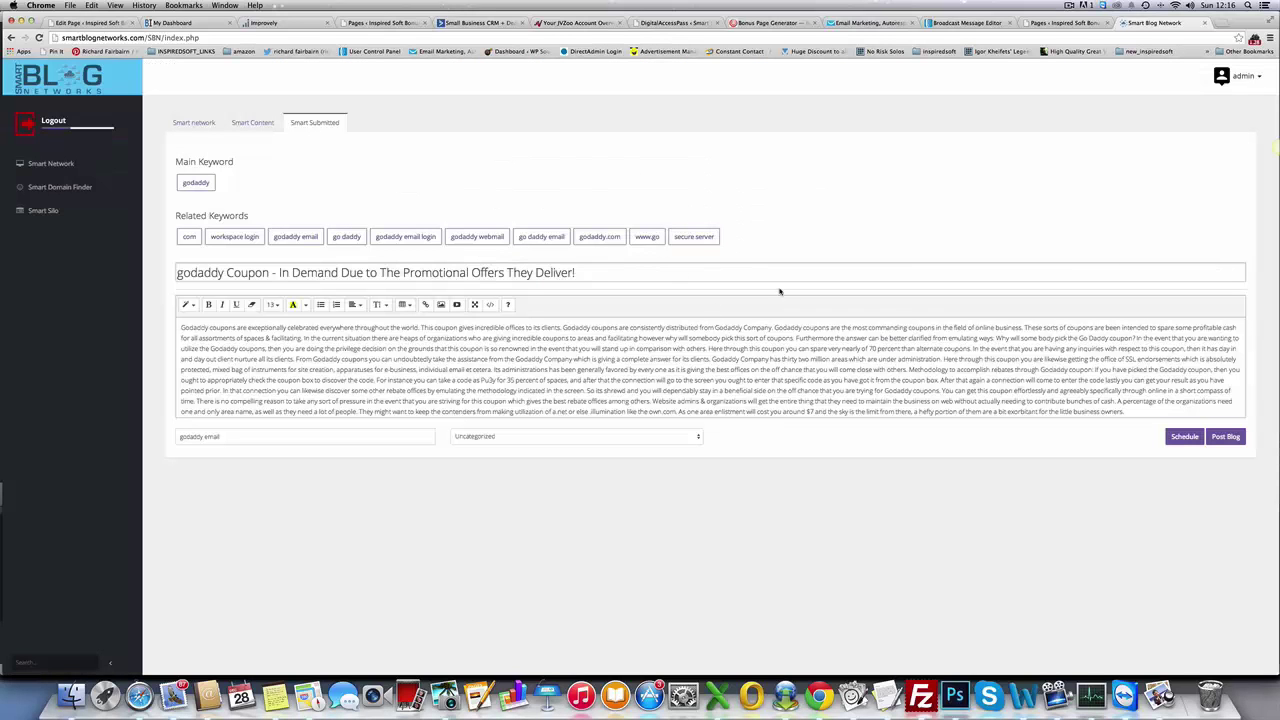
# Enter 'expired domains' as the Smart Domain Finder keyword and browse the country database list.
pyautogui.click(90, 190)
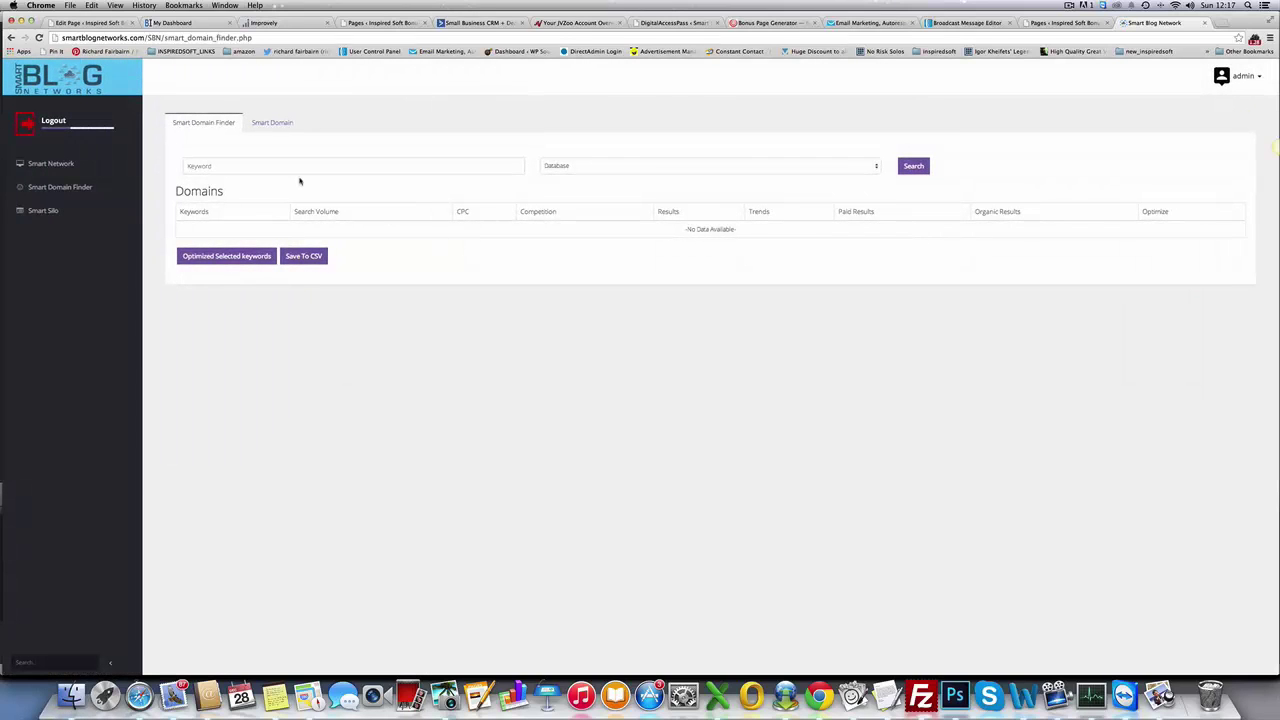
pyautogui.click(263, 167)
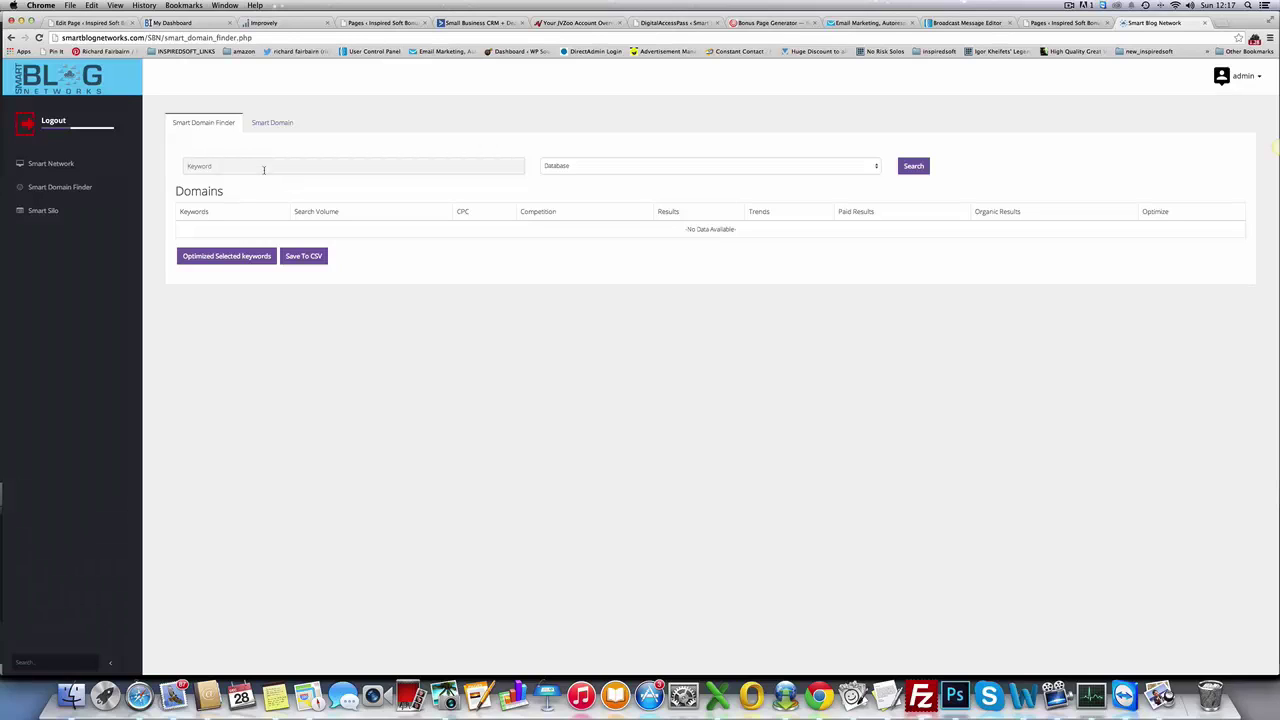
pyautogui.write('expired domains')
pyautogui.moveTo(250, 166); pyautogui.dragTo(193, 183)
pyautogui.click(314, 181)
pyautogui.click(586, 167)
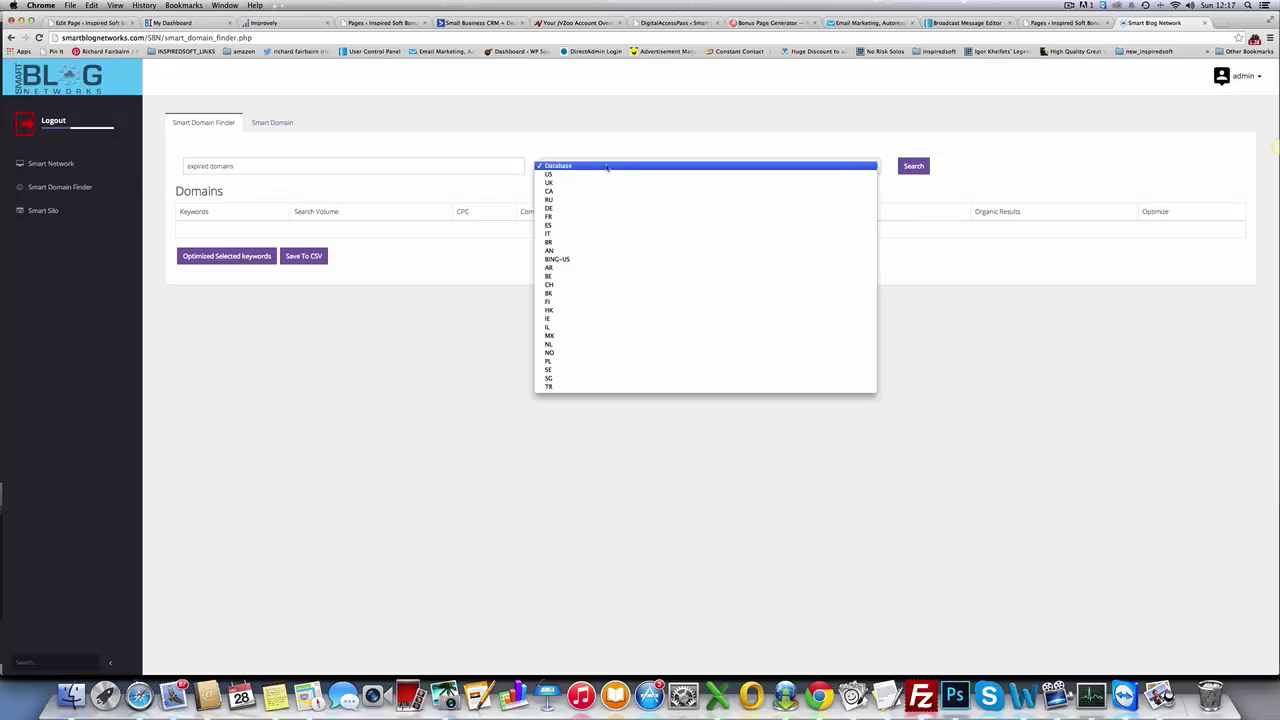
pyautogui.press('Escape')
# Search for 'expired domains' in the US database.
pyautogui.press('u')
pyautogui.click(915, 167)
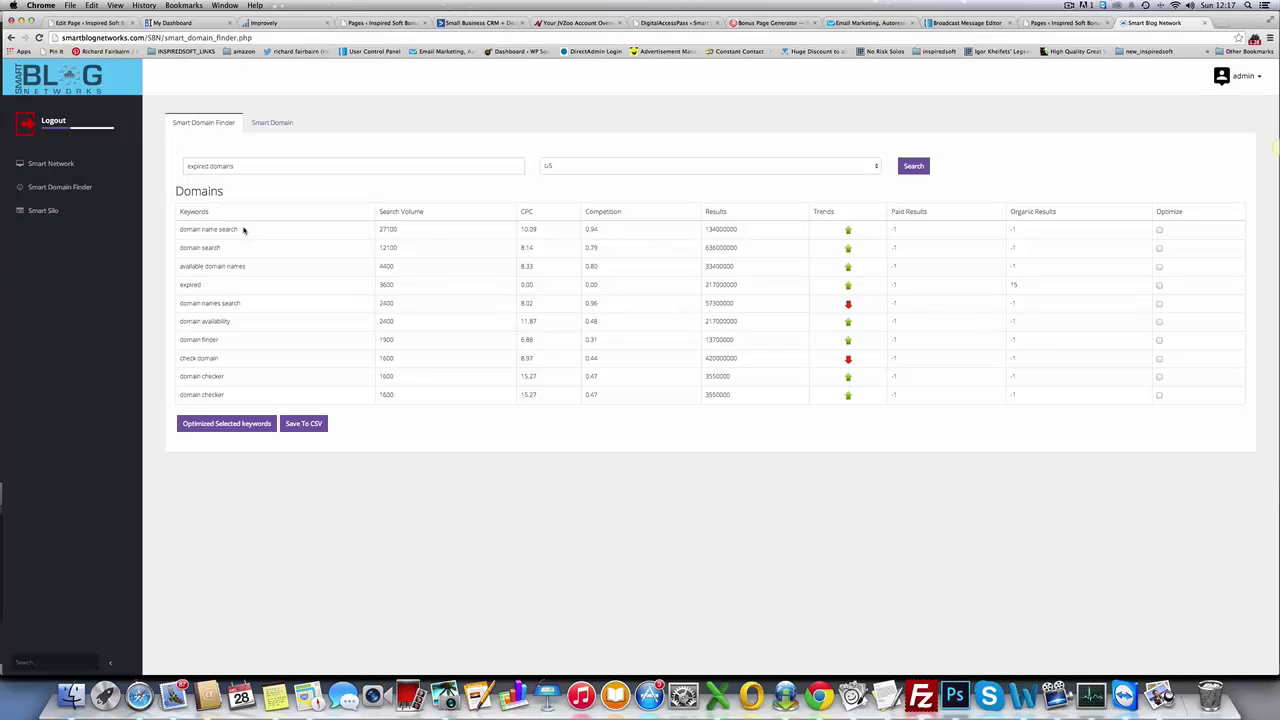
pyautogui.tripleClick(230, 166)
pyautogui.click(264, 224)
# Mark available domain names, domain names search and domain availability for optimizing.
pyautogui.click(1159, 266)
pyautogui.click(1160, 304)
pyautogui.click(1160, 322)
# Check availability of the marked keywords (.info free for two), then go to Smart Silo.
pyautogui.click(203, 428)
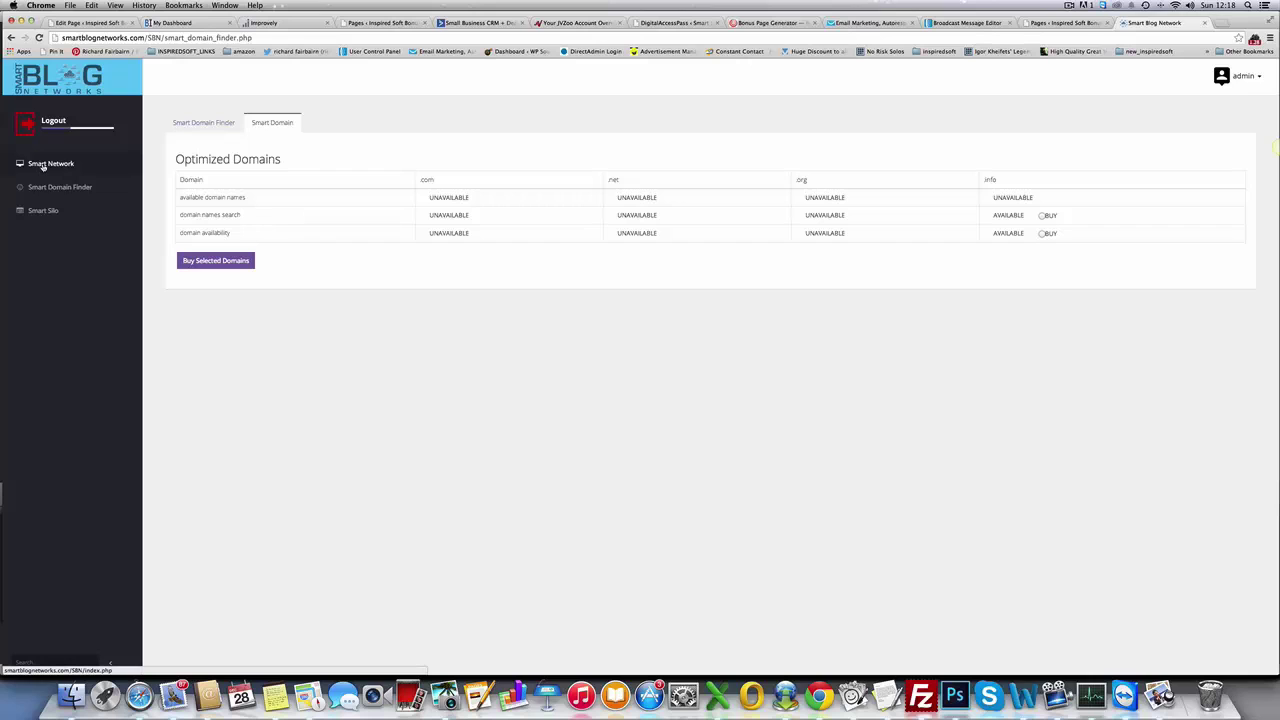
pyautogui.click(43, 212)
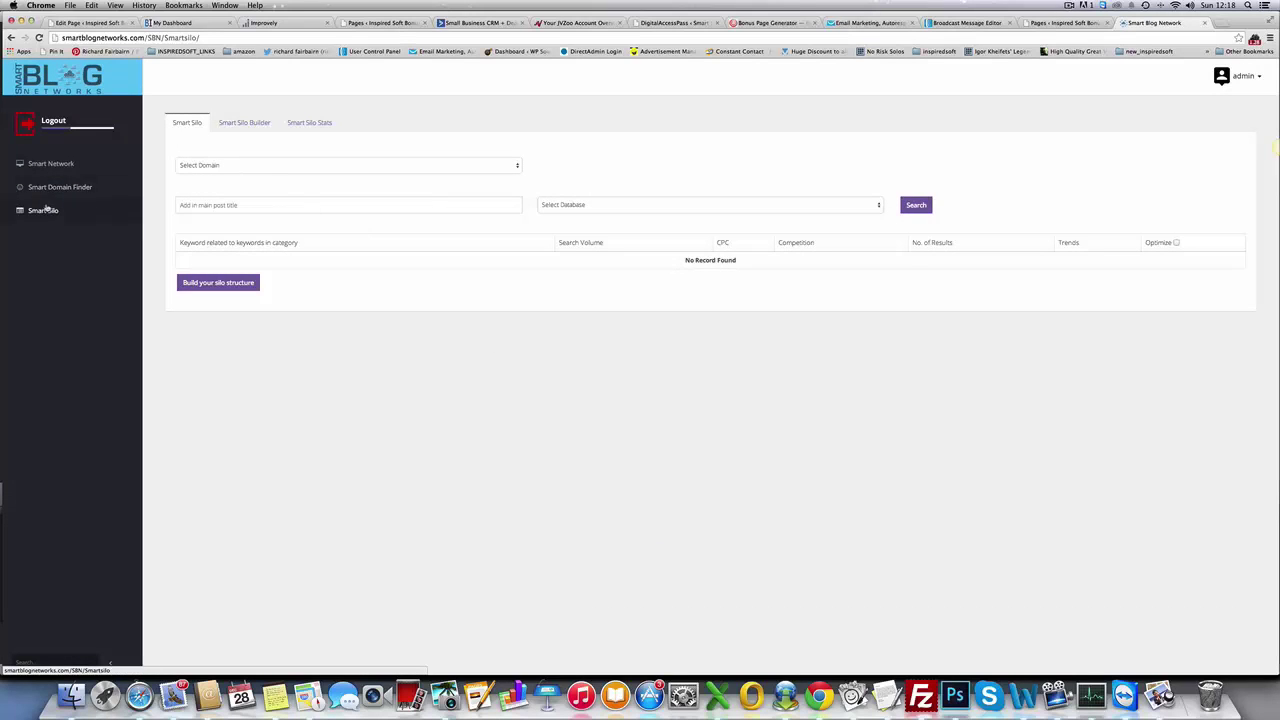
# Choose instantdomainsniper.com and enter the main post title 'How To Buy Expired Domains'.
pyautogui.click(487, 169)
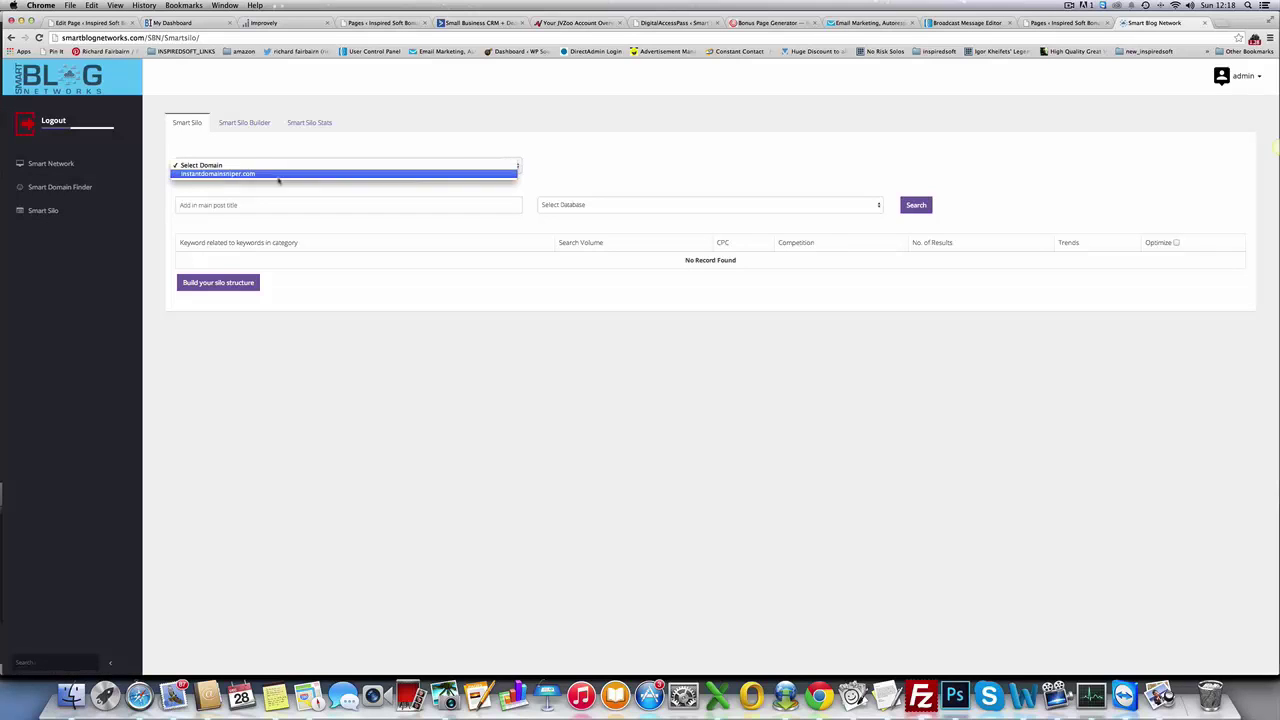
pyautogui.click(222, 174)
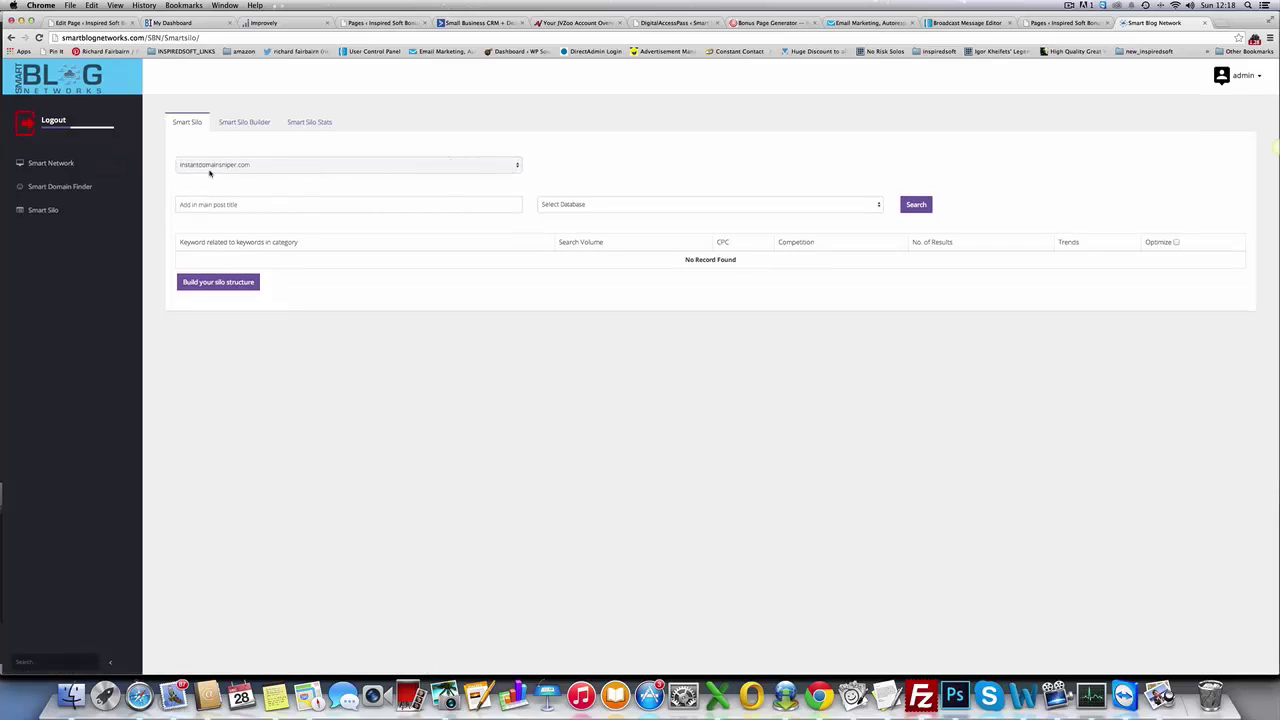
pyautogui.click(261, 208)
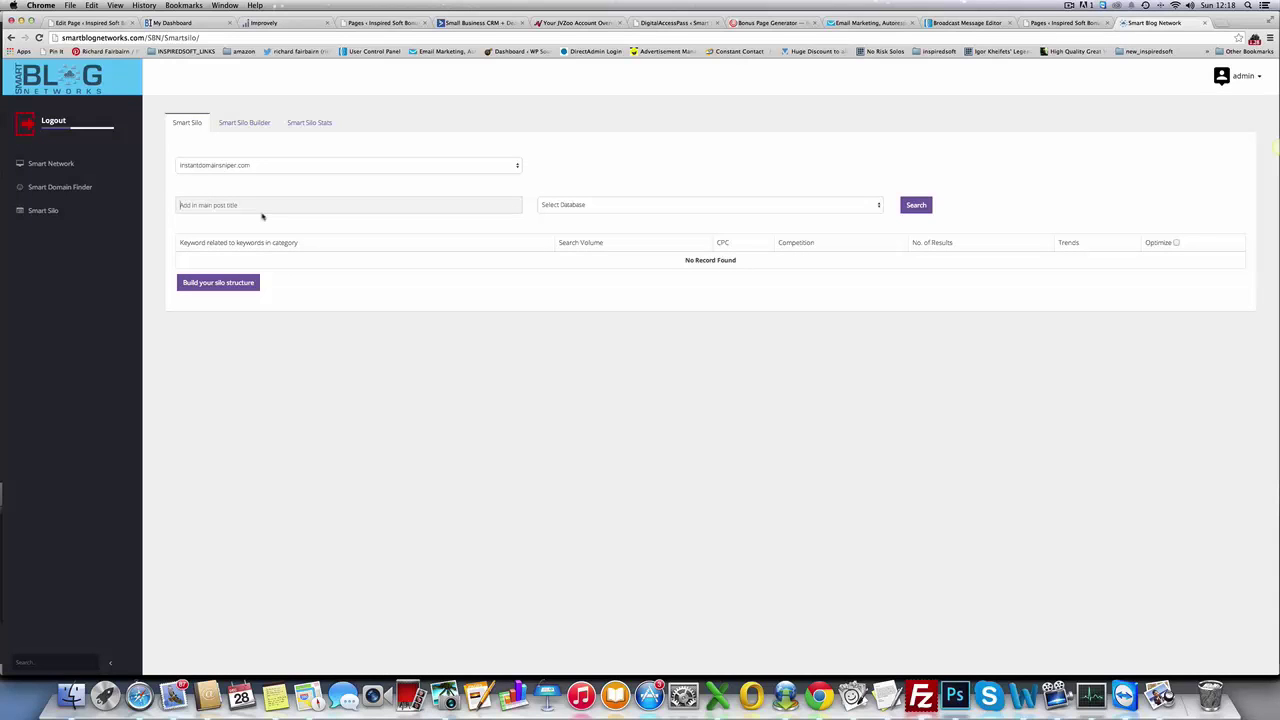
pyautogui.write('Ex')
pyautogui.press('BackSpace')
pyautogui.press('BackSpace')
pyautogui.press('BackSpace')
pyautogui.write('How To Buy Expired Doma')
# Search the us keyword database for keywords related to the post title.
pyautogui.click(683, 207)
pyautogui.click(570, 226)
pyautogui.click(563, 209)
pyautogui.click(834, 206)
pyautogui.click(913, 206)
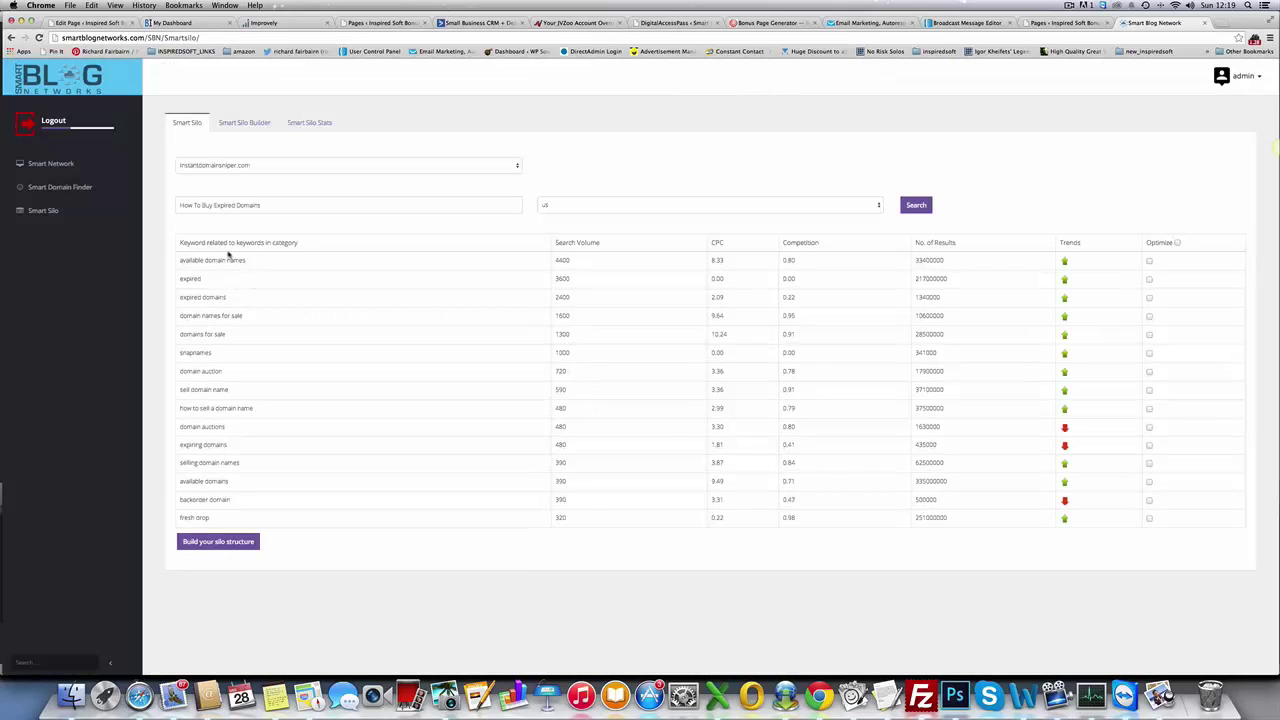
# Tick Optimize for available domain names, domain names for sale, how to sell a domain name and selling domain names.
pyautogui.tripleClick(262, 206)
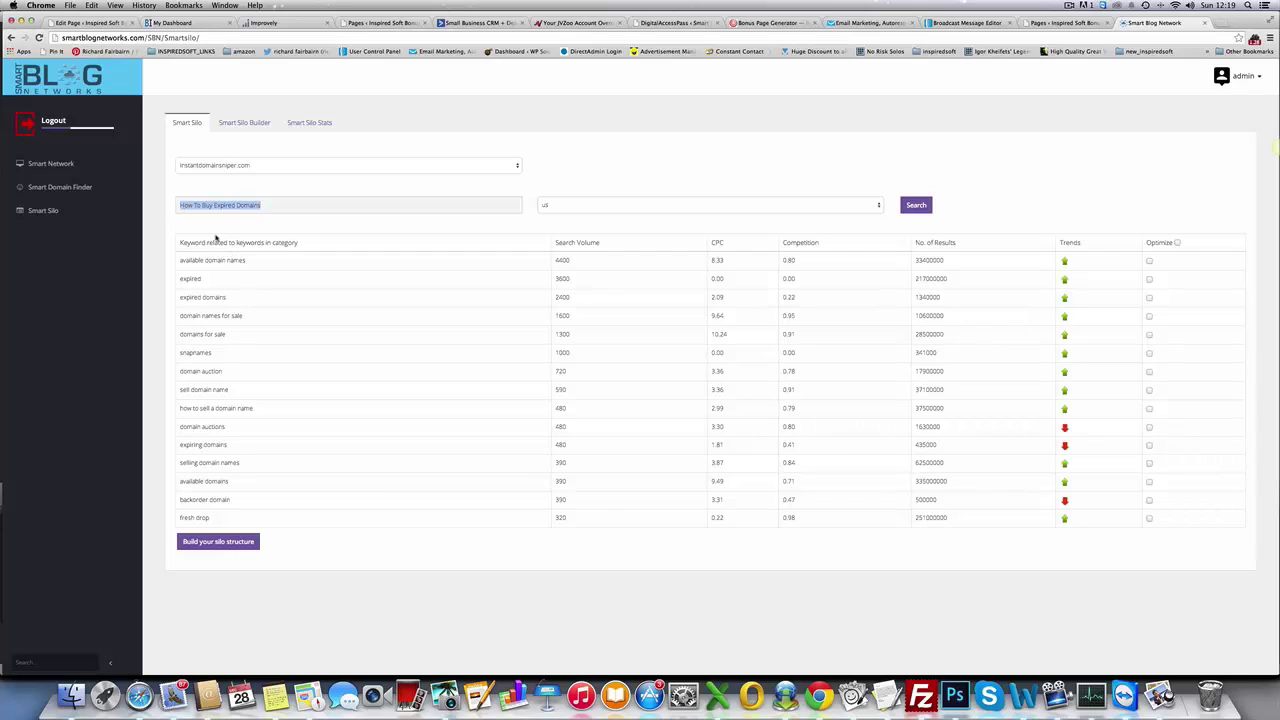
pyautogui.click(248, 232)
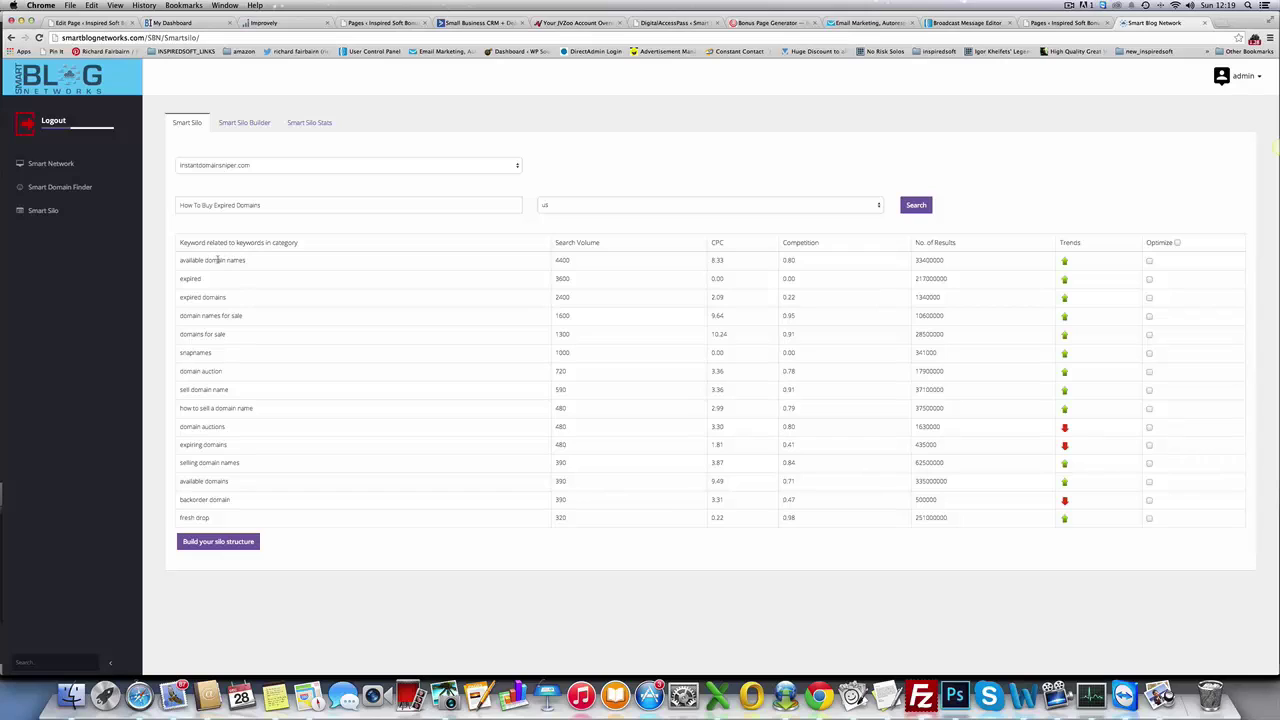
pyautogui.click(1149, 261)
pyautogui.click(1150, 317)
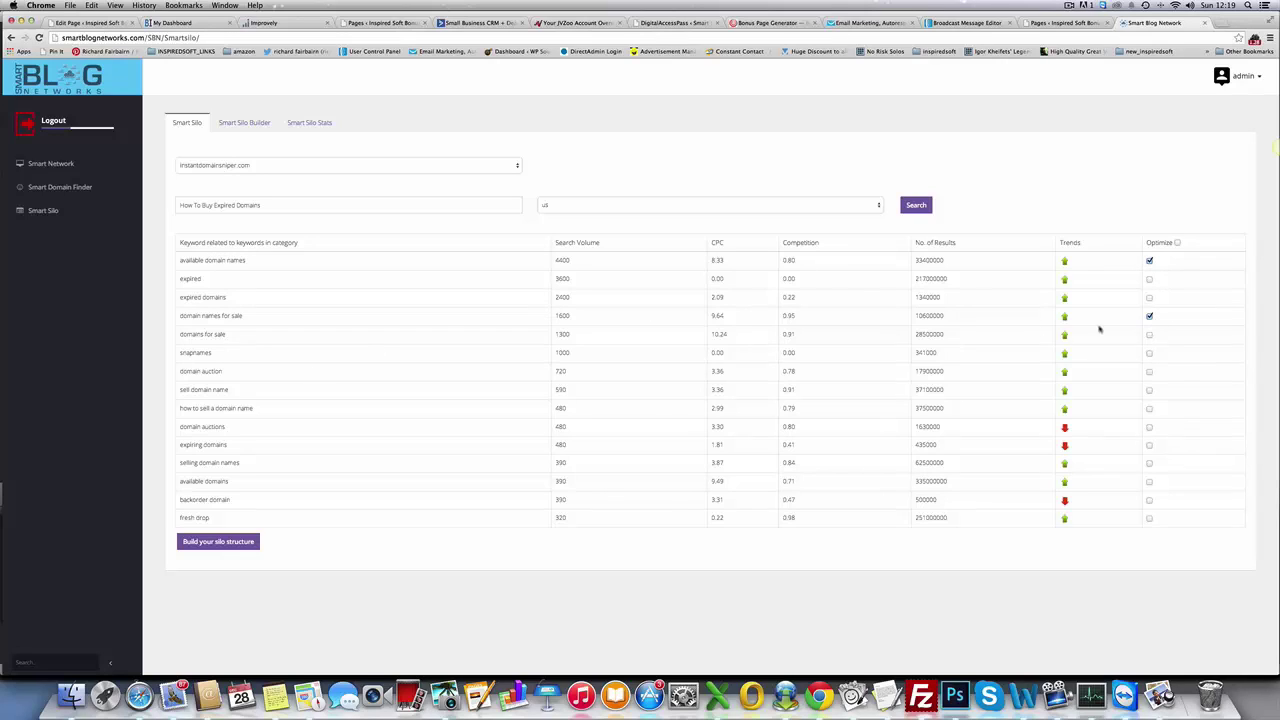
pyautogui.click(1149, 409)
pyautogui.click(1149, 464)
# Select the whole main post title text.
pyautogui.tripleClick(258, 205)
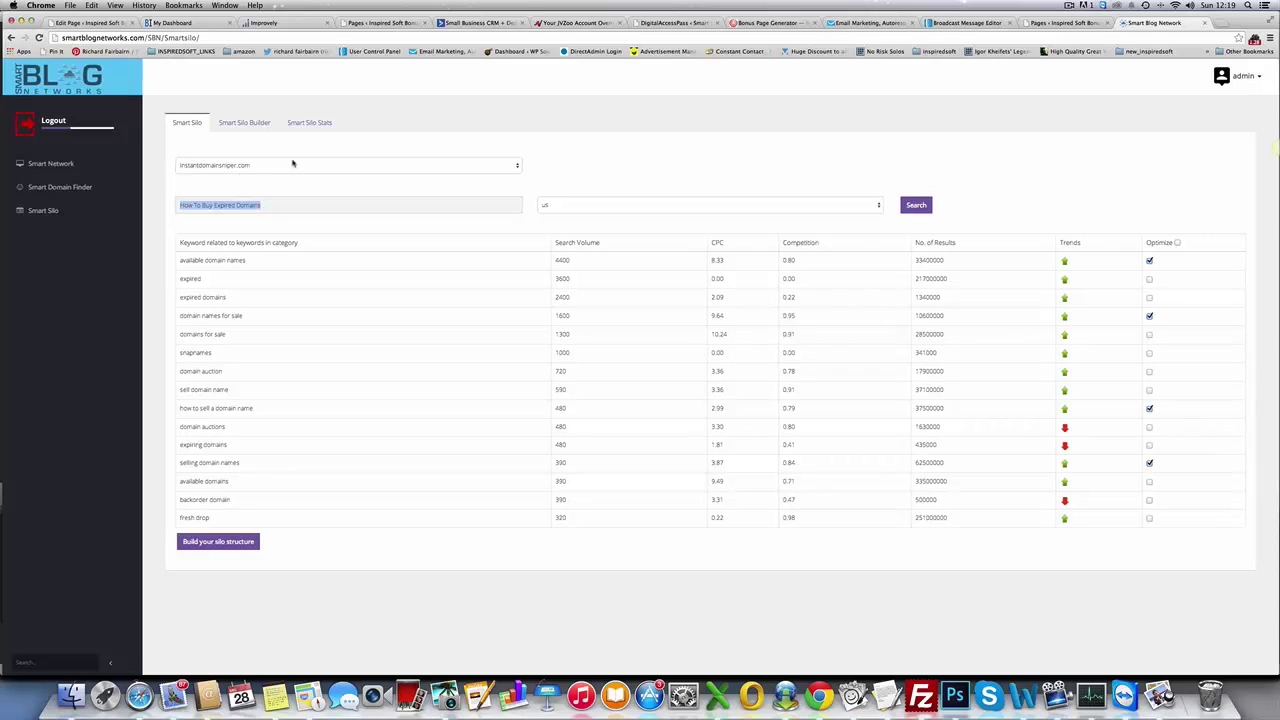
pyautogui.click(280, 221)
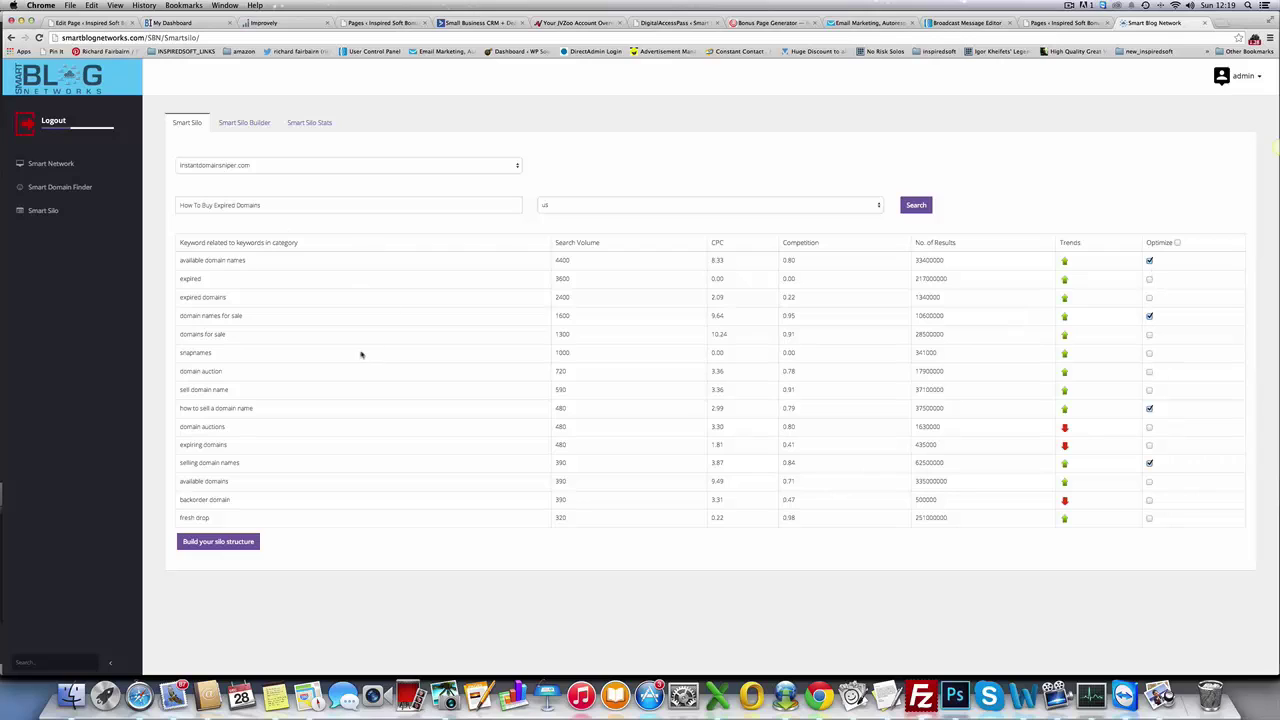
pyautogui.click(210, 205)
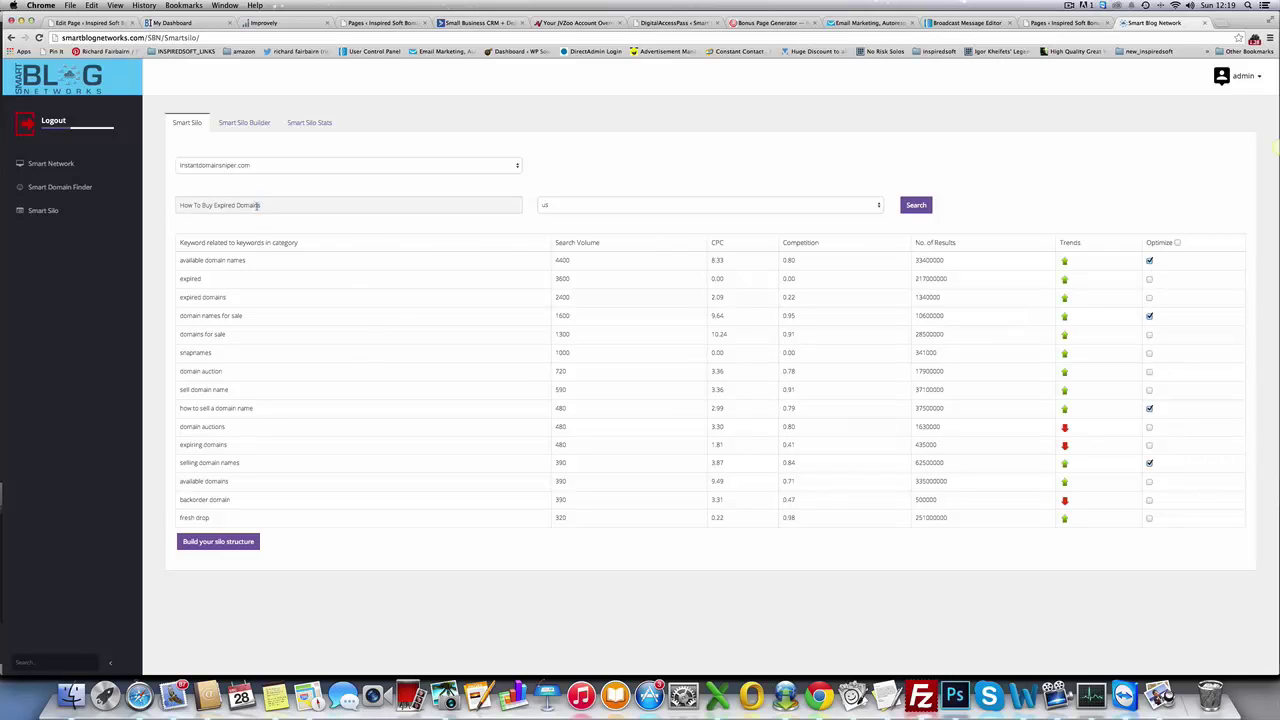
pyautogui.tripleClick(234, 205)
# Build the silo structure and fetch a 'How To Register In Domain Name' article for available domain names.
pyautogui.click(229, 542)
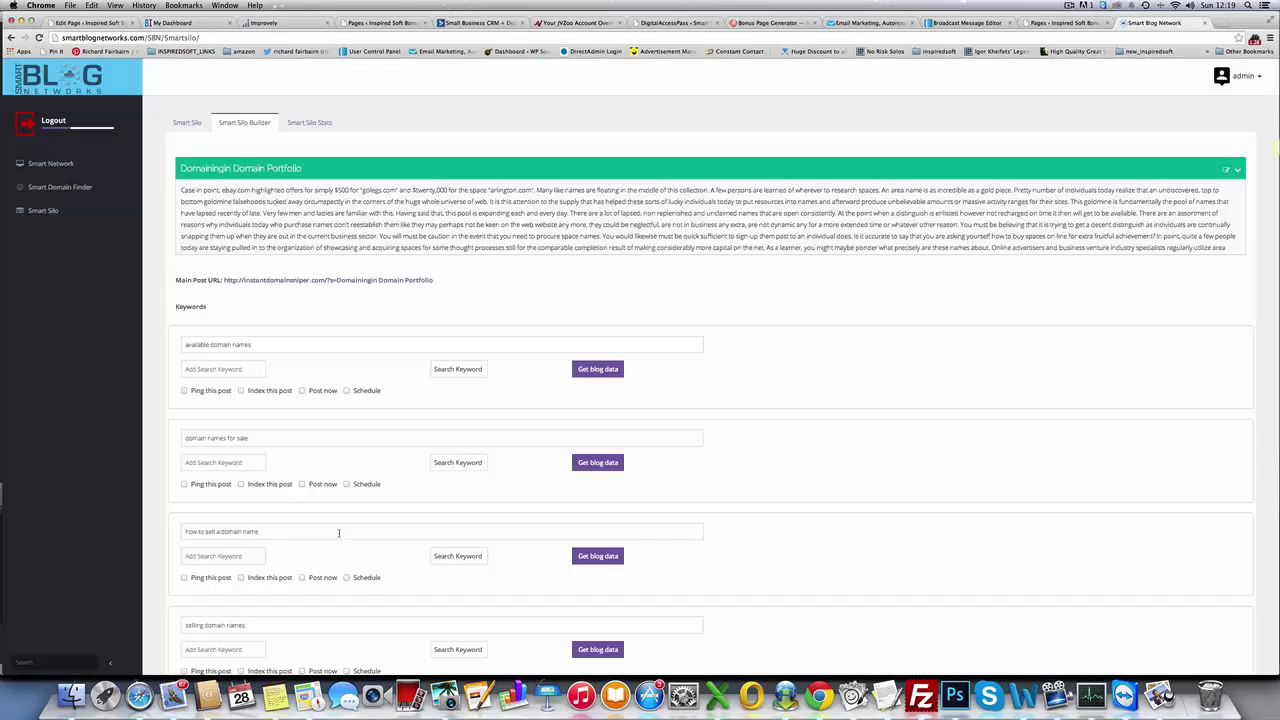
pyautogui.scroll(-2, 557, 247)
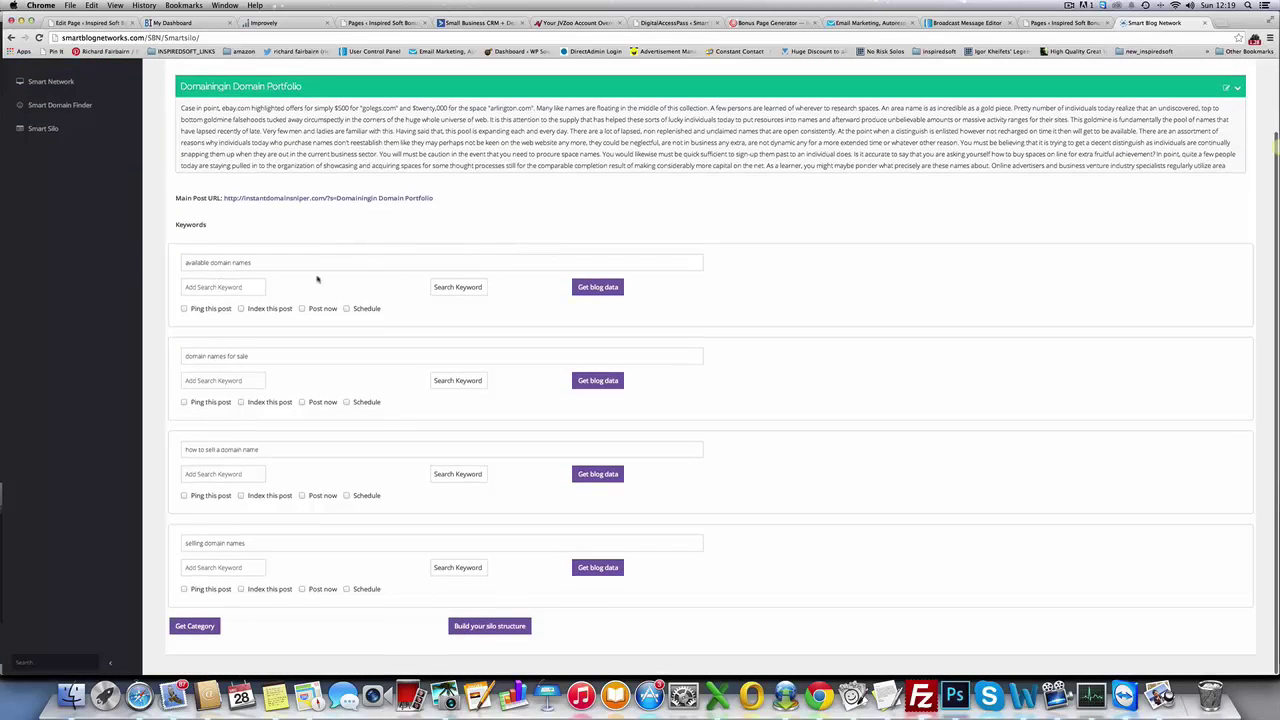
pyautogui.moveTo(260, 257); pyautogui.dragTo(149, 260)
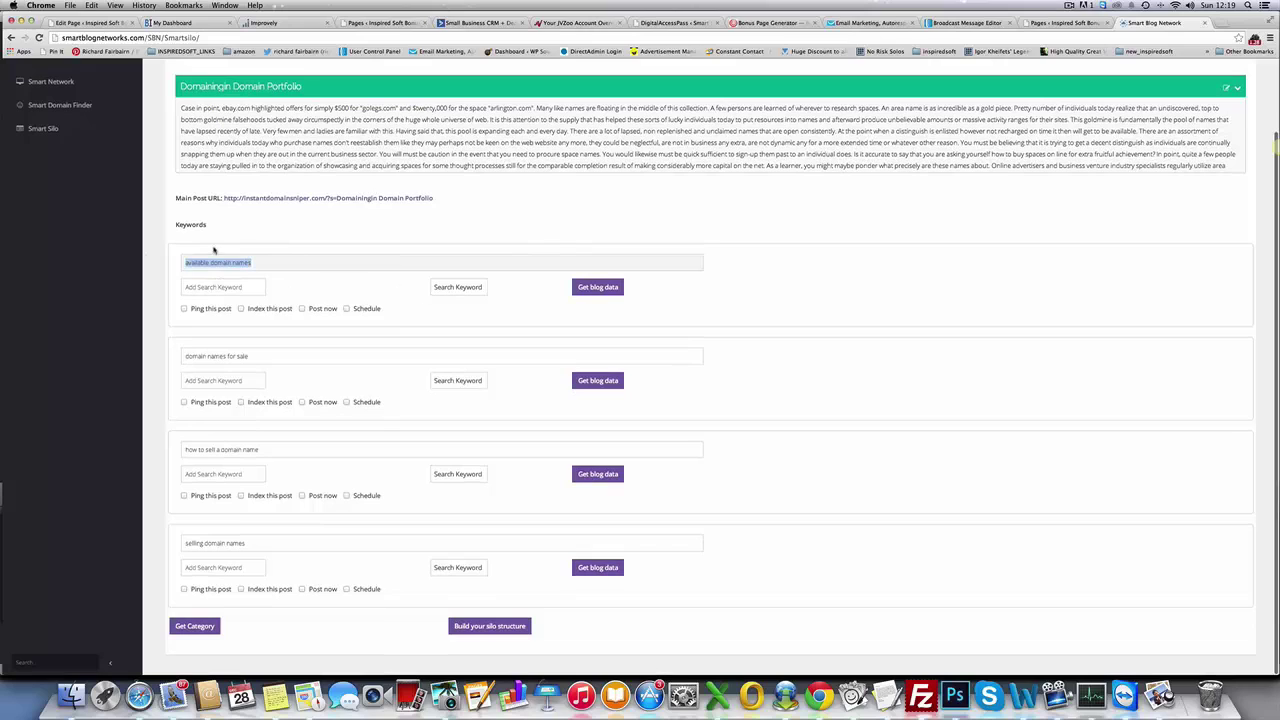
pyautogui.click(592, 290)
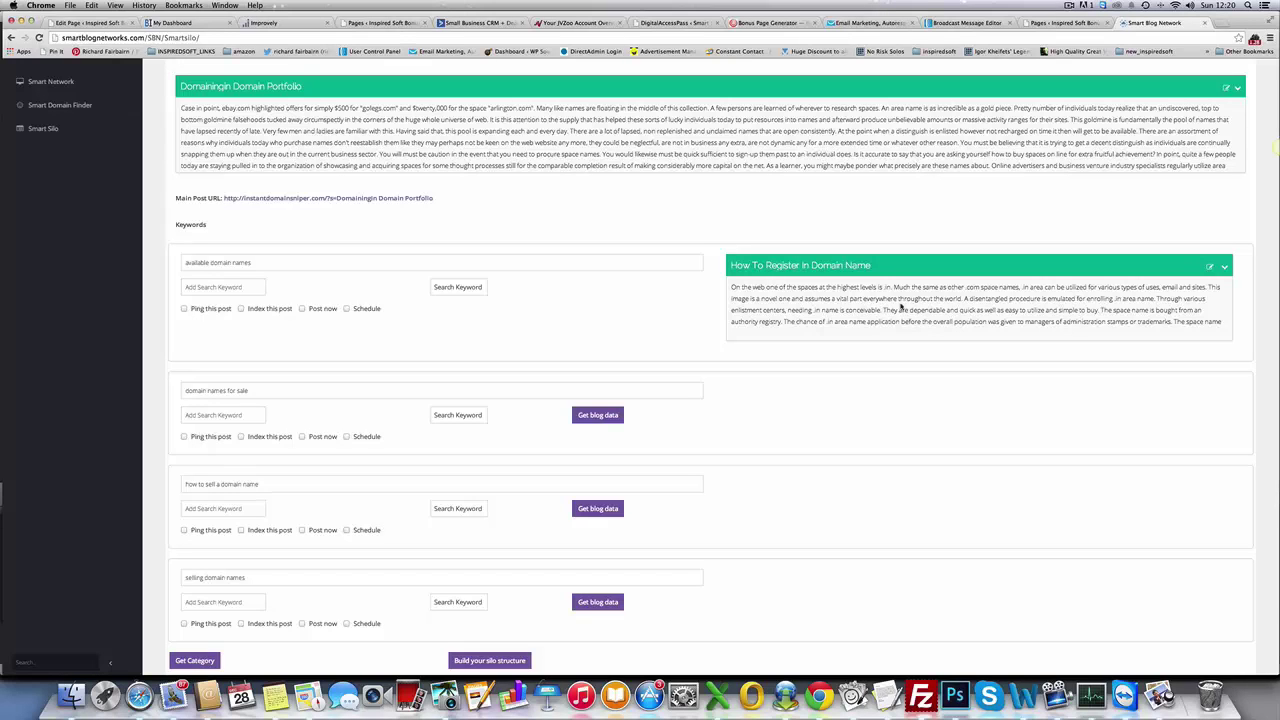
pyautogui.scroll(1, 900, 308)
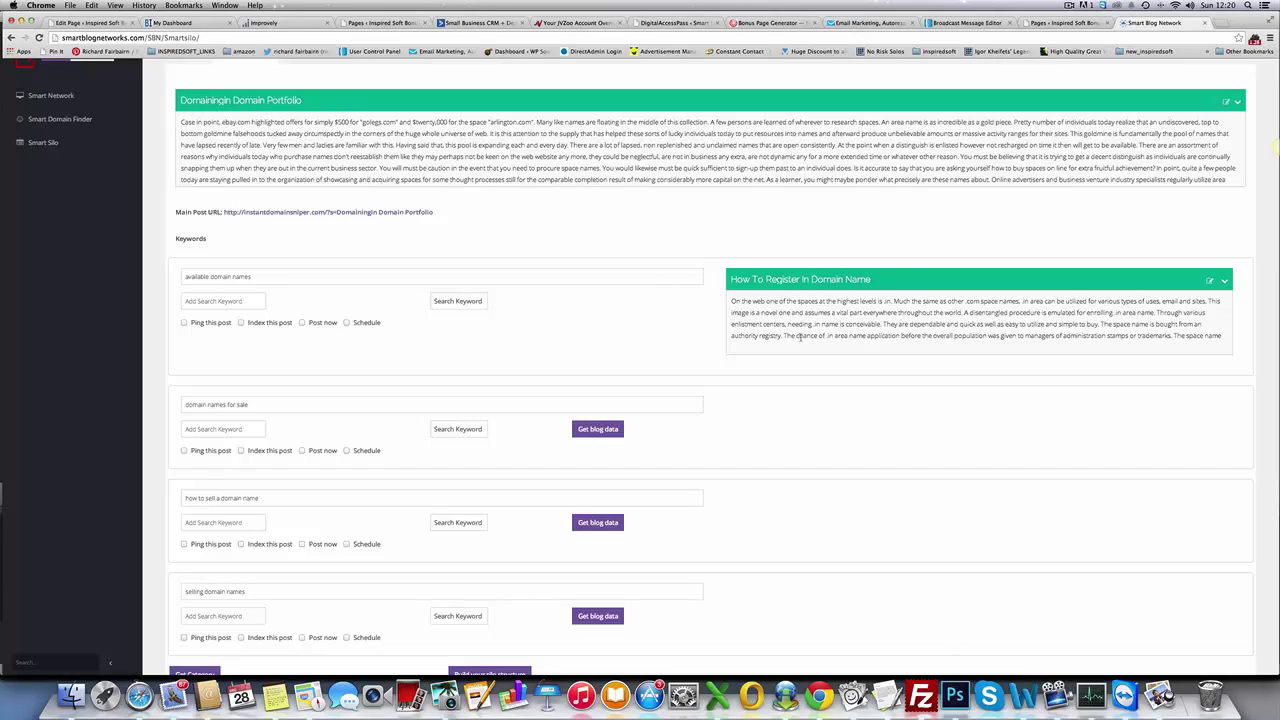
# Copy the word 'authority' from the fetched article.
pyautogui.tripleClick(762, 337)
pyautogui.click(751, 337)
pyautogui.doubleClick(757, 337)
pyautogui.click(731, 337)
pyautogui.moveTo(757, 337); pyautogui.dragTo(731, 336)
pyautogui.press('cmd+c')
pyautogui.rightClick(742, 337)
pyautogui.click(672, 347)
# Paste 'authority' as the first keyword row's search keyword.
pyautogui.click(222, 301)
pyautogui.rightClick(222, 298)
pyautogui.click(250, 338)
pyautogui.rightClick(216, 300)
pyautogui.click(245, 351)
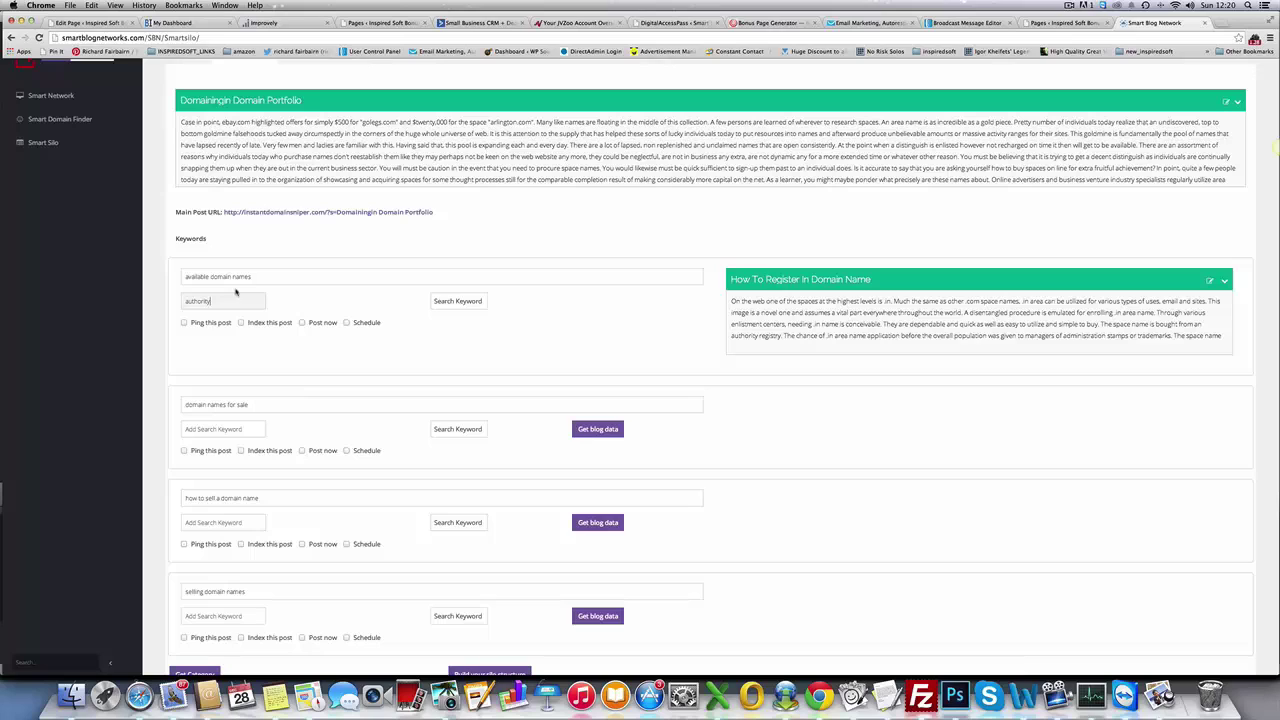
pyautogui.click(460, 306)
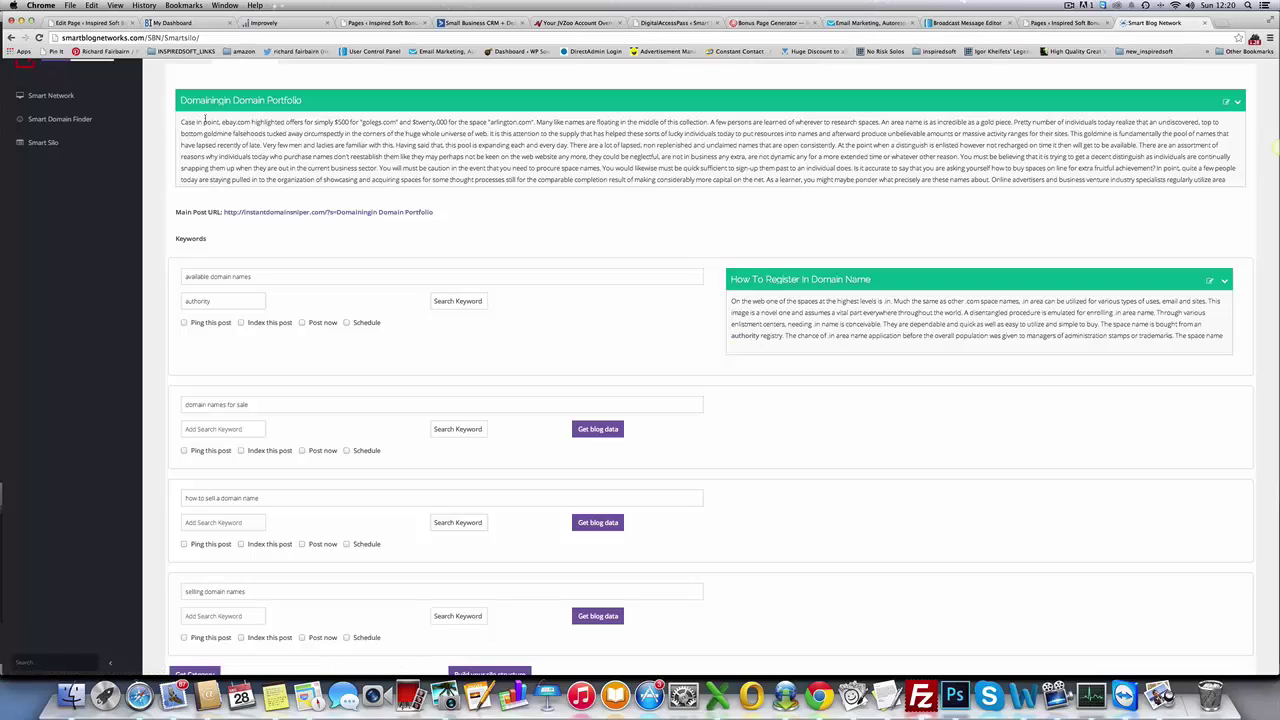
# Turn on Ping this post and Index this post for the first keyword row, leaving Publish now off.
pyautogui.click(184, 323)
pyautogui.click(241, 323)
pyautogui.click(302, 323)
pyautogui.click(302, 323)
pyautogui.scroll(-2, 446, 349)
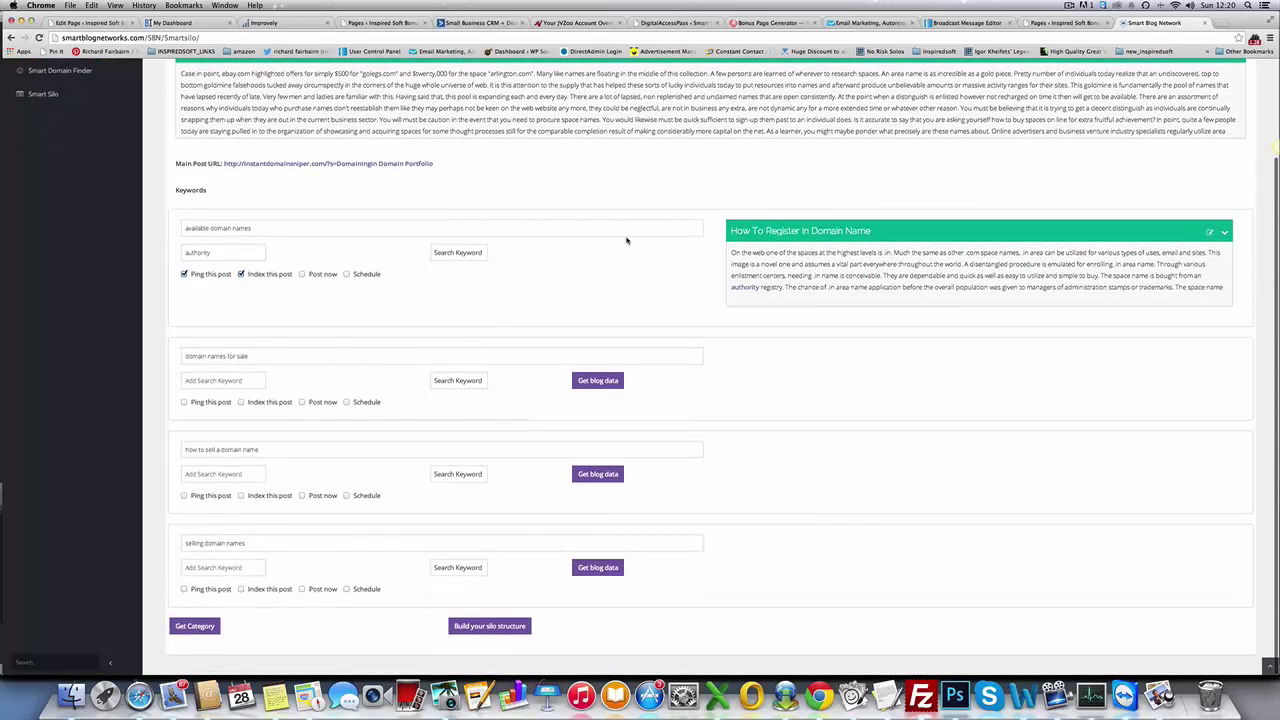
pyautogui.scroll(3, 670, 615)
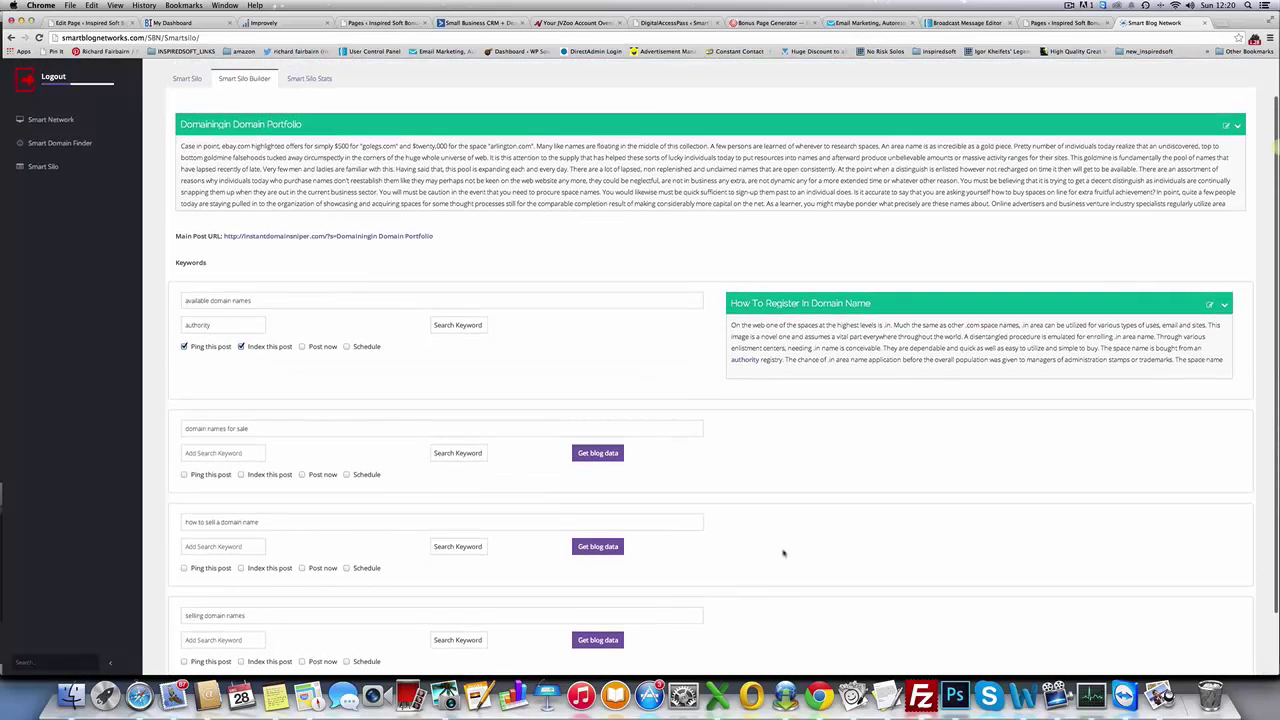
pyautogui.scroll(-3, 455, 306)
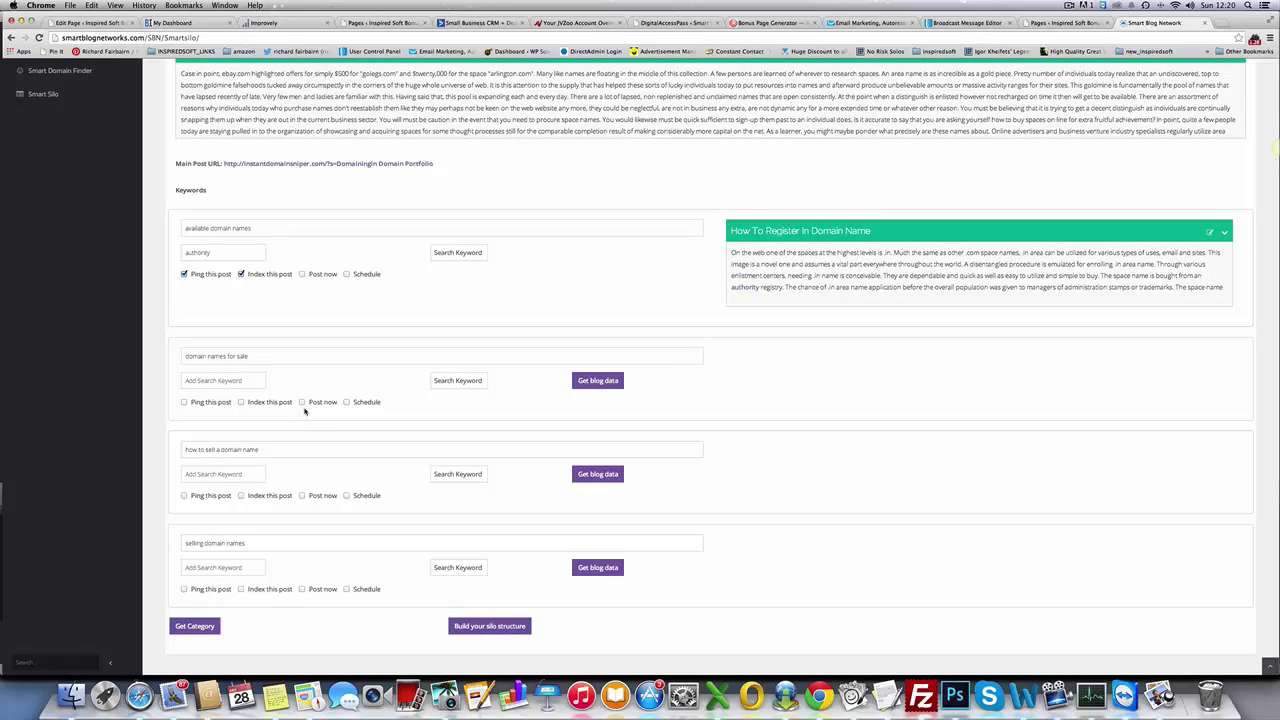
pyautogui.scroll(5, 306, 410)
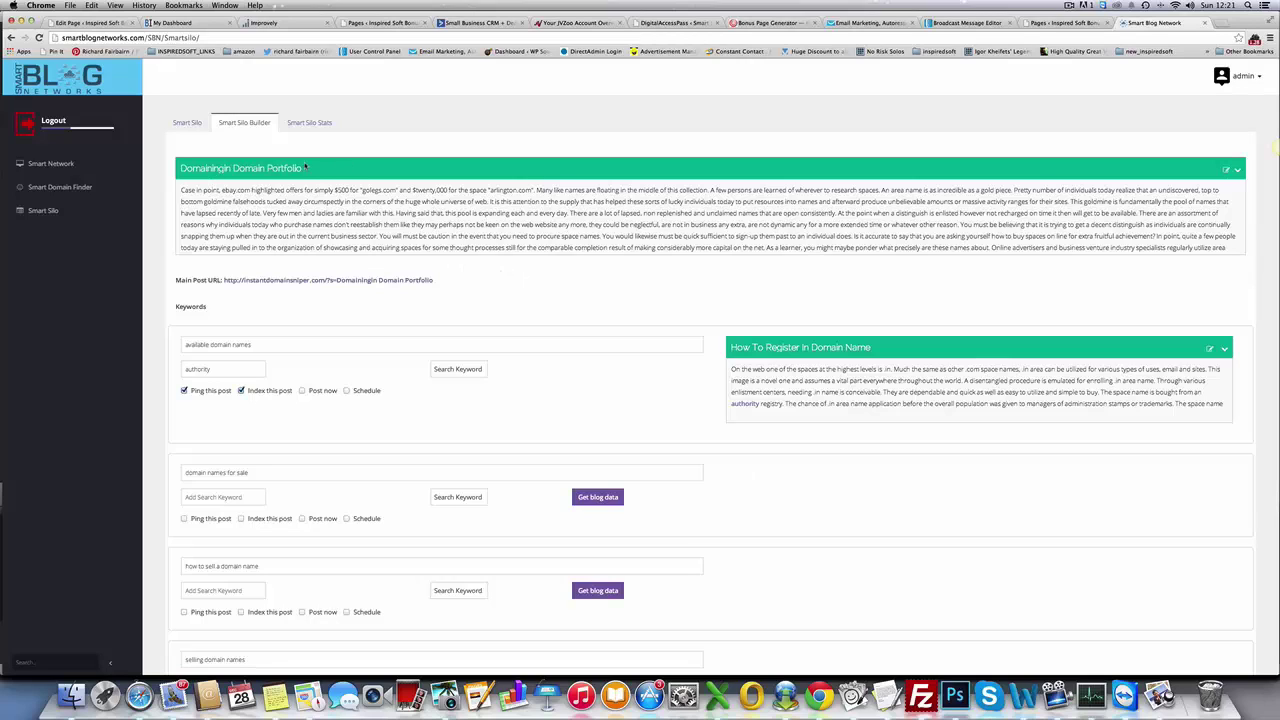
# Show Smart Silo Stats for instantdomainsniper.com's main post 'Expired Domains Are The Best'.
pyautogui.click(312, 123)
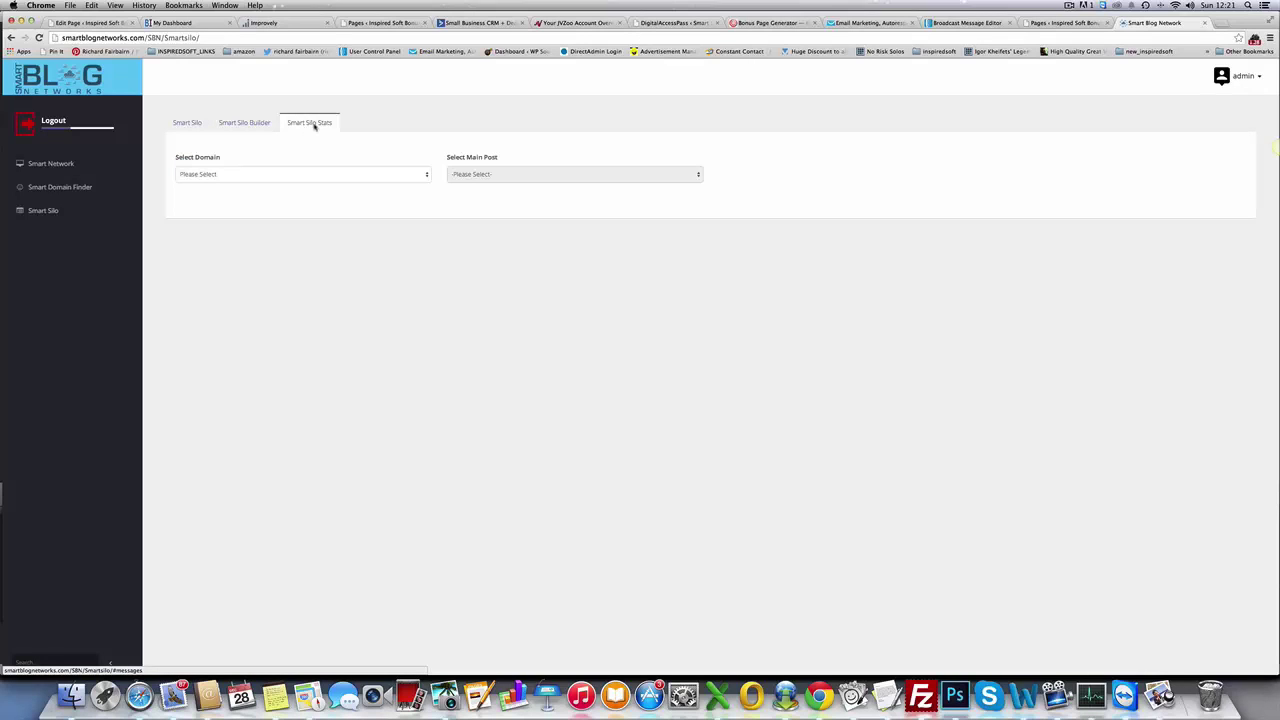
pyautogui.click(344, 175)
pyautogui.click(244, 182)
pyautogui.click(499, 173)
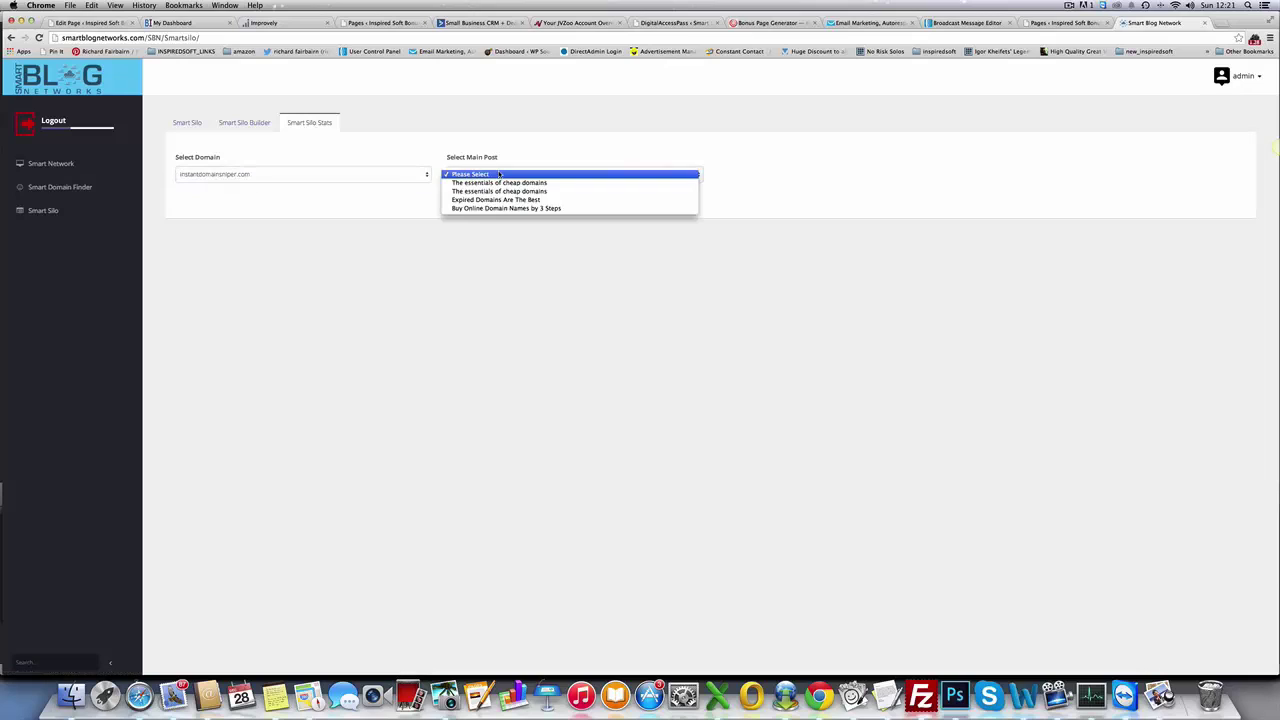
pyautogui.click(495, 174)
pyautogui.click(500, 199)
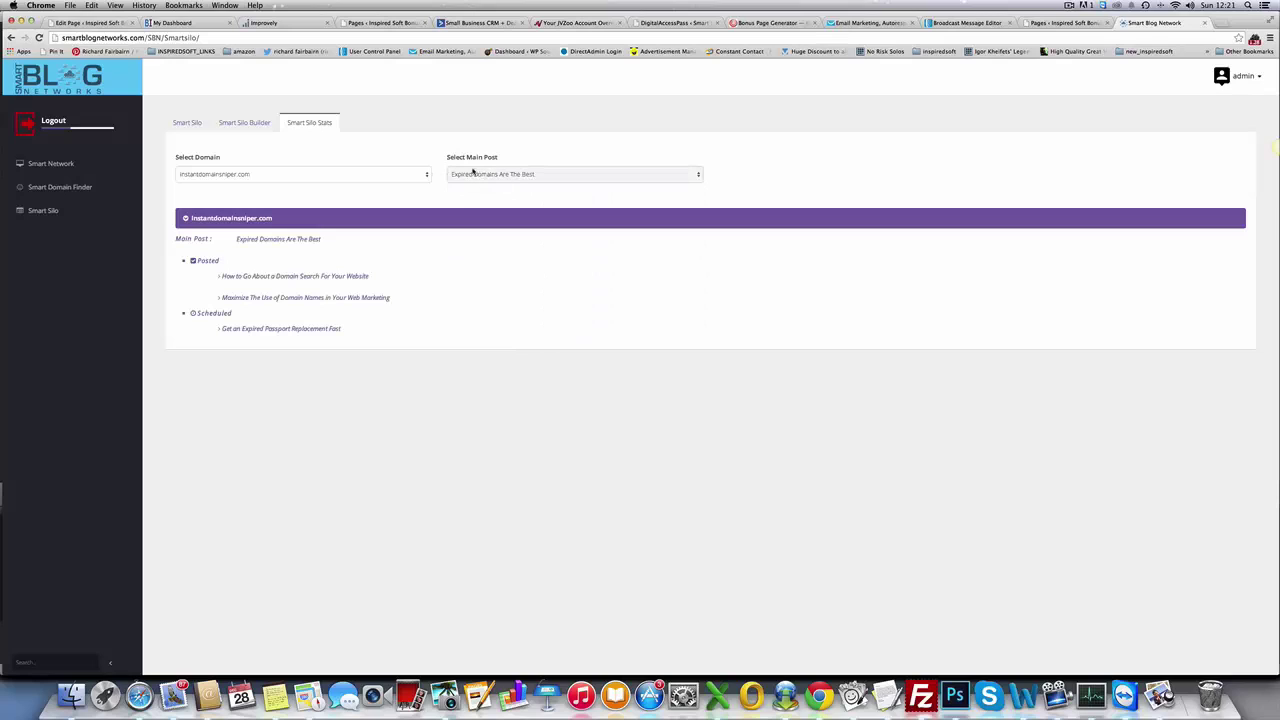
# Check the dates of the two posted articles and the one scheduled article.
pyautogui.tripleClick(500, 157)
pyautogui.click(483, 197)
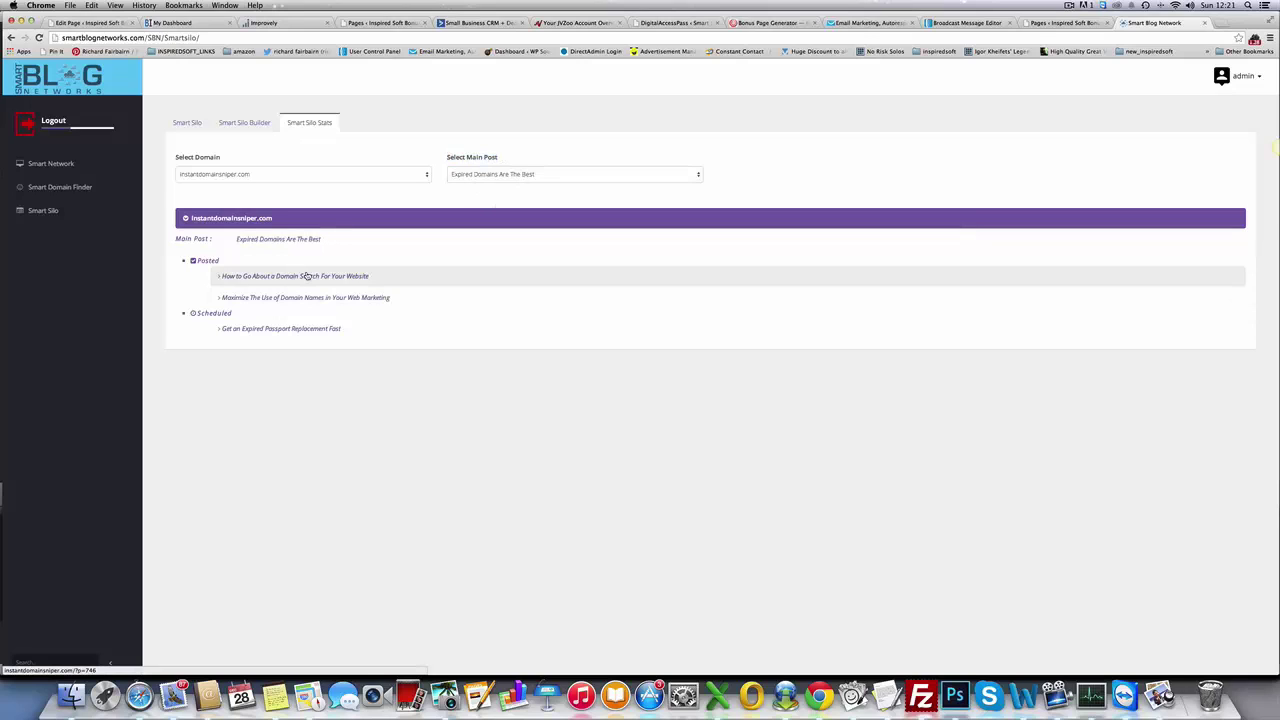
pyautogui.moveTo(334, 299)
pyautogui.moveTo(373, 279)
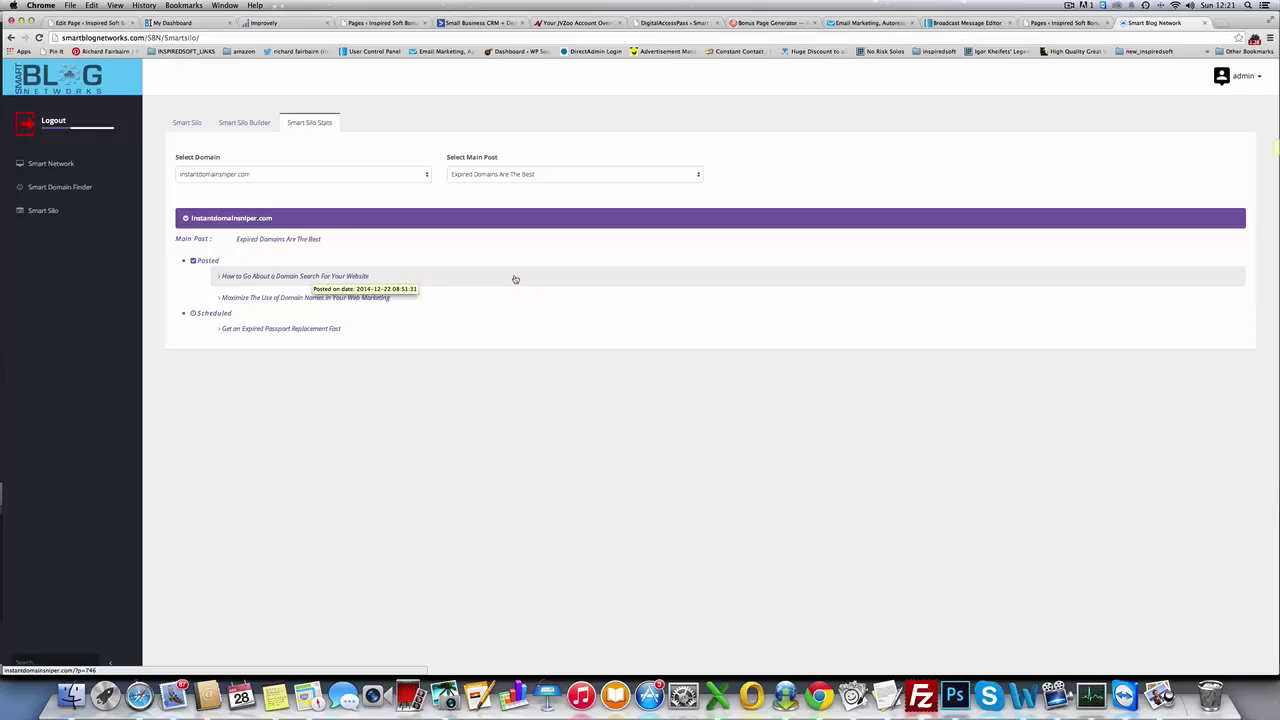